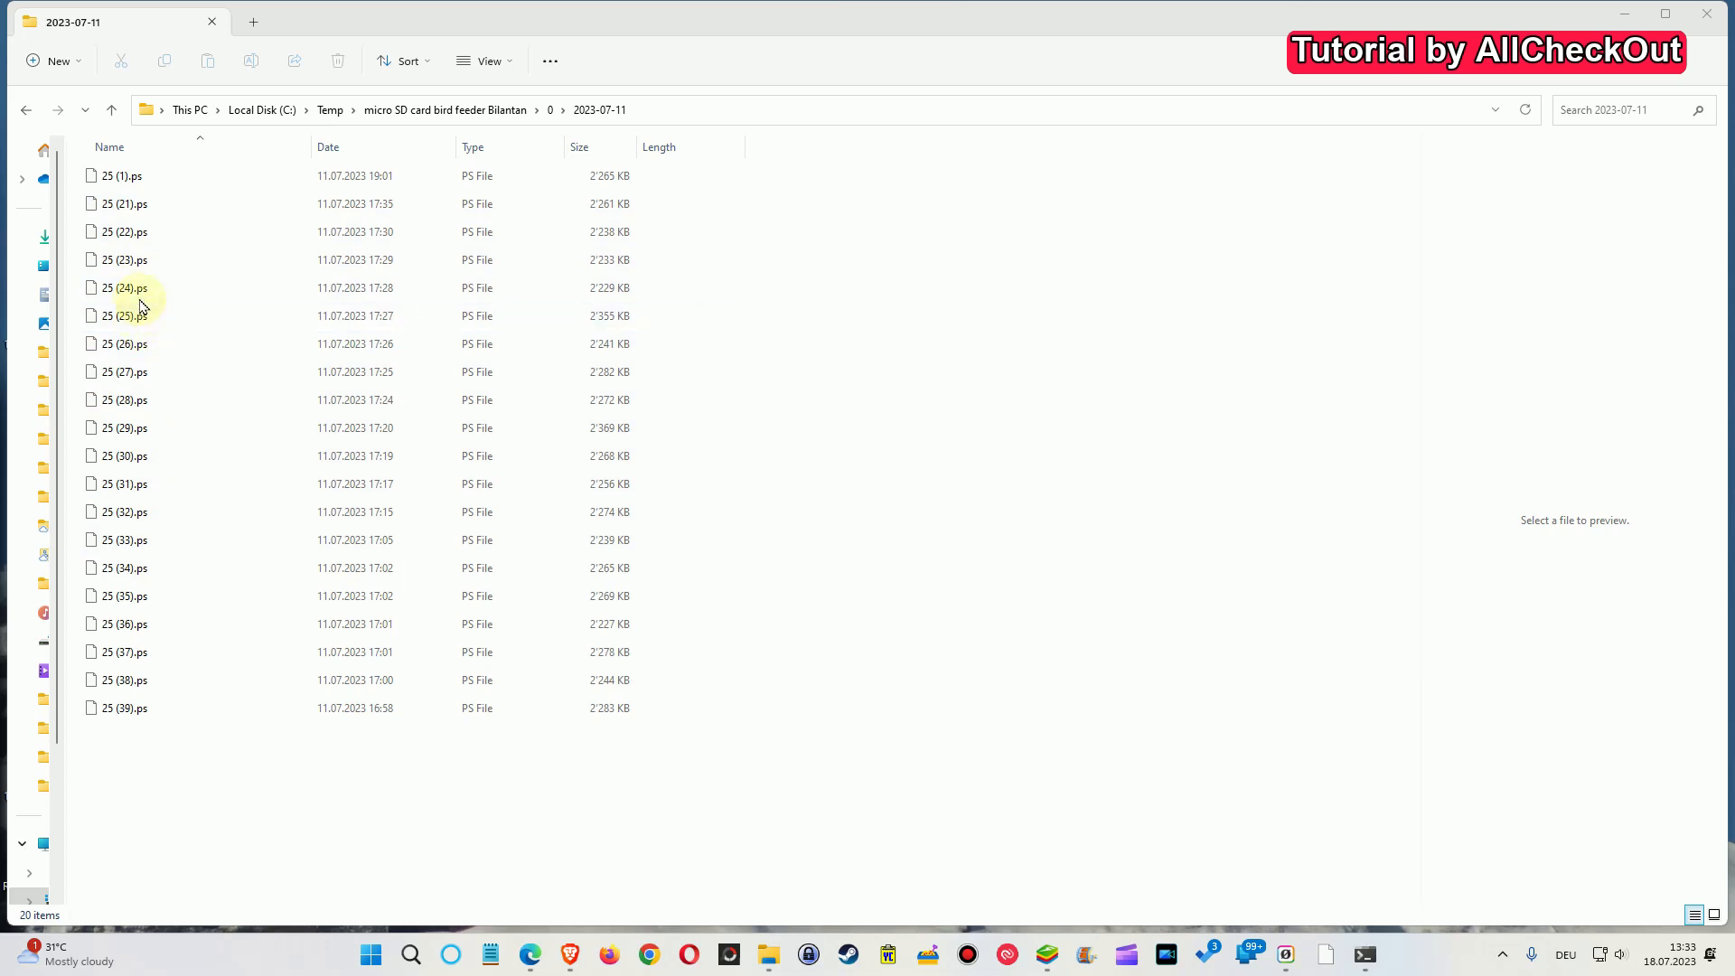
{"action": "left_click", "coordinate": [157, 178]}
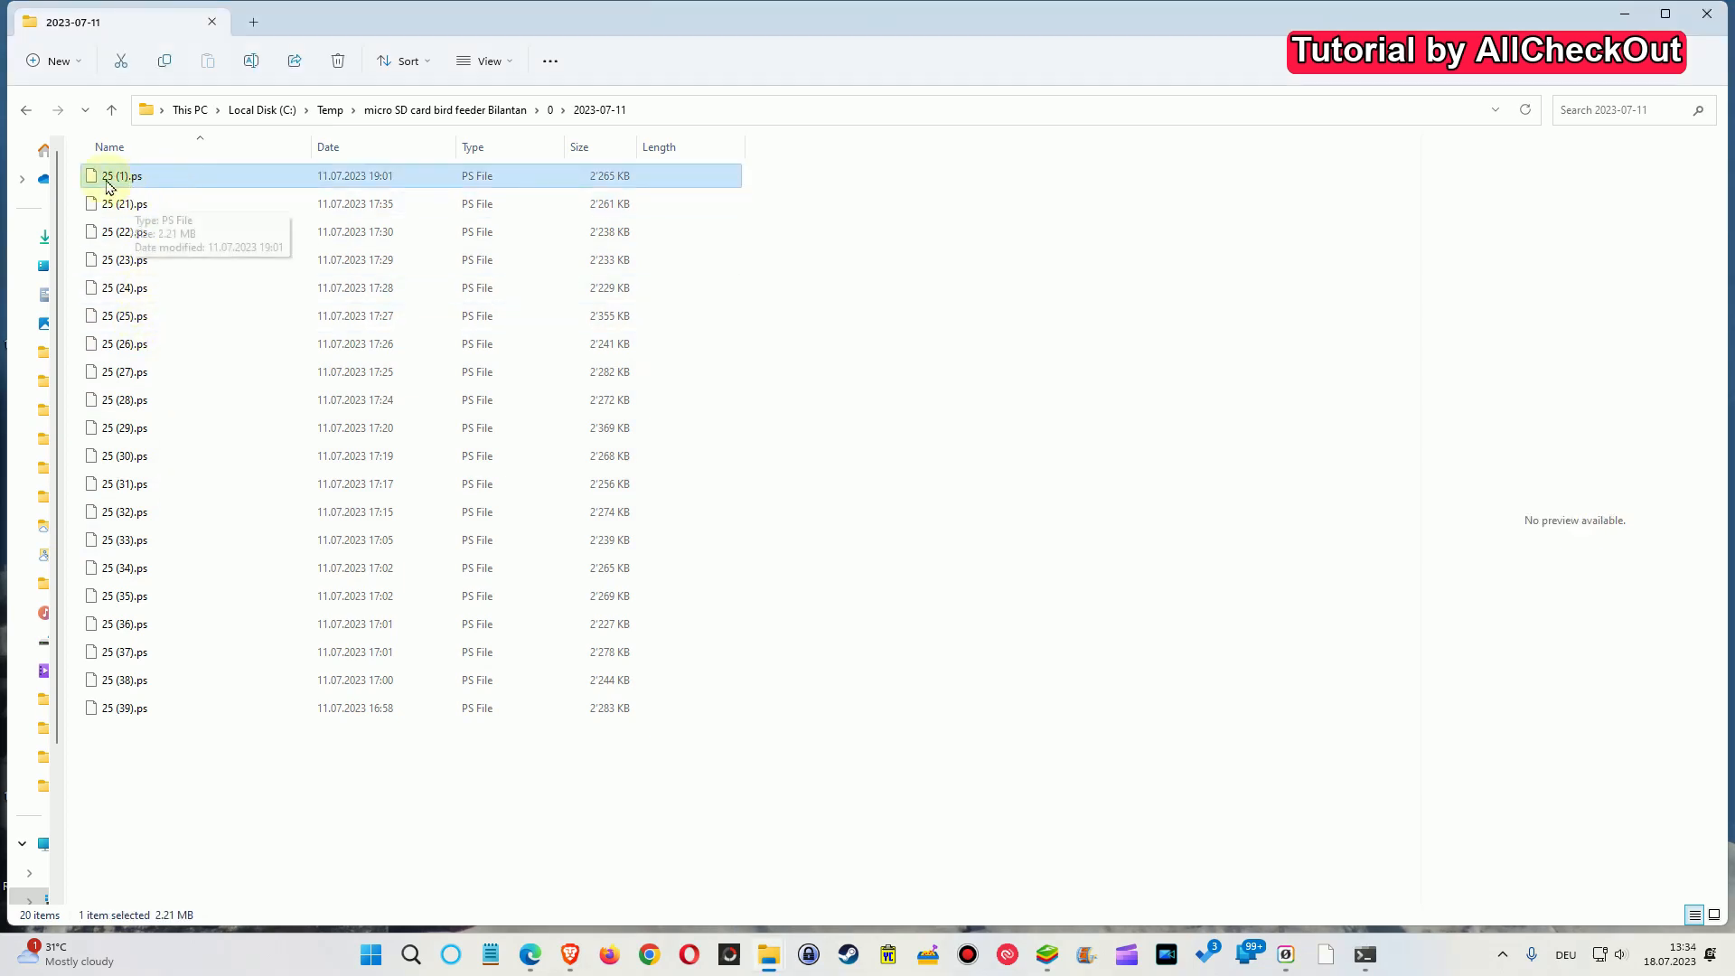
{"action": "left_click", "coordinate": [159, 260]}
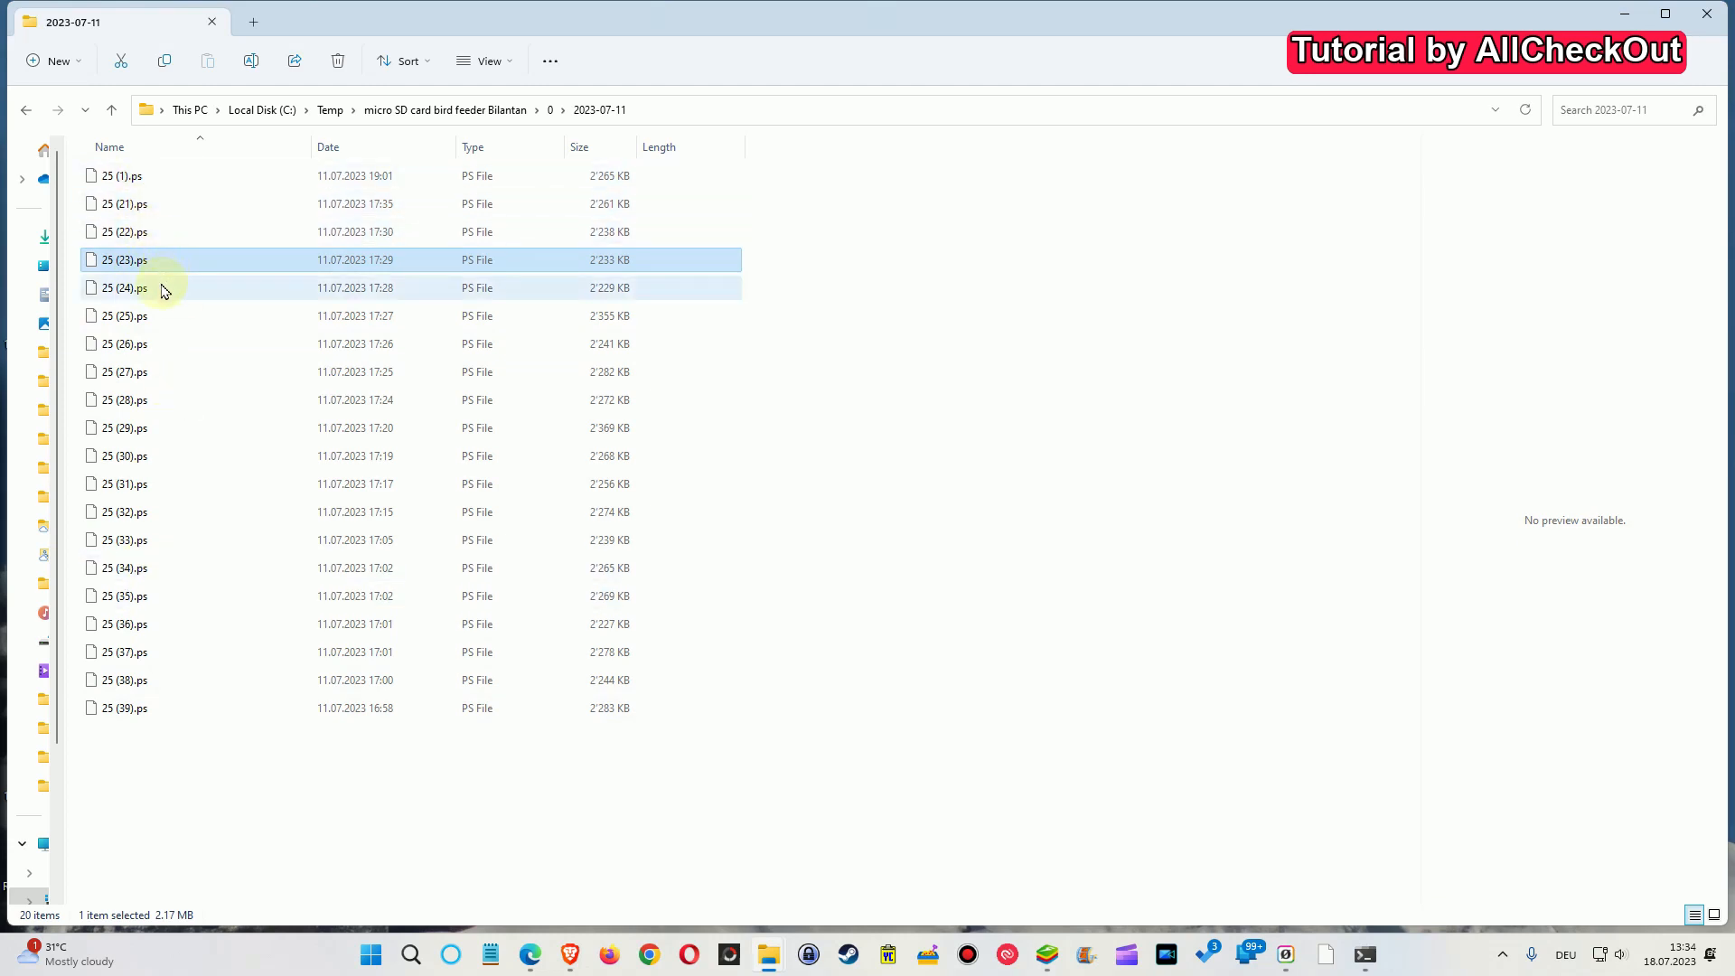
{"action": "left_click", "coordinate": [150, 315]}
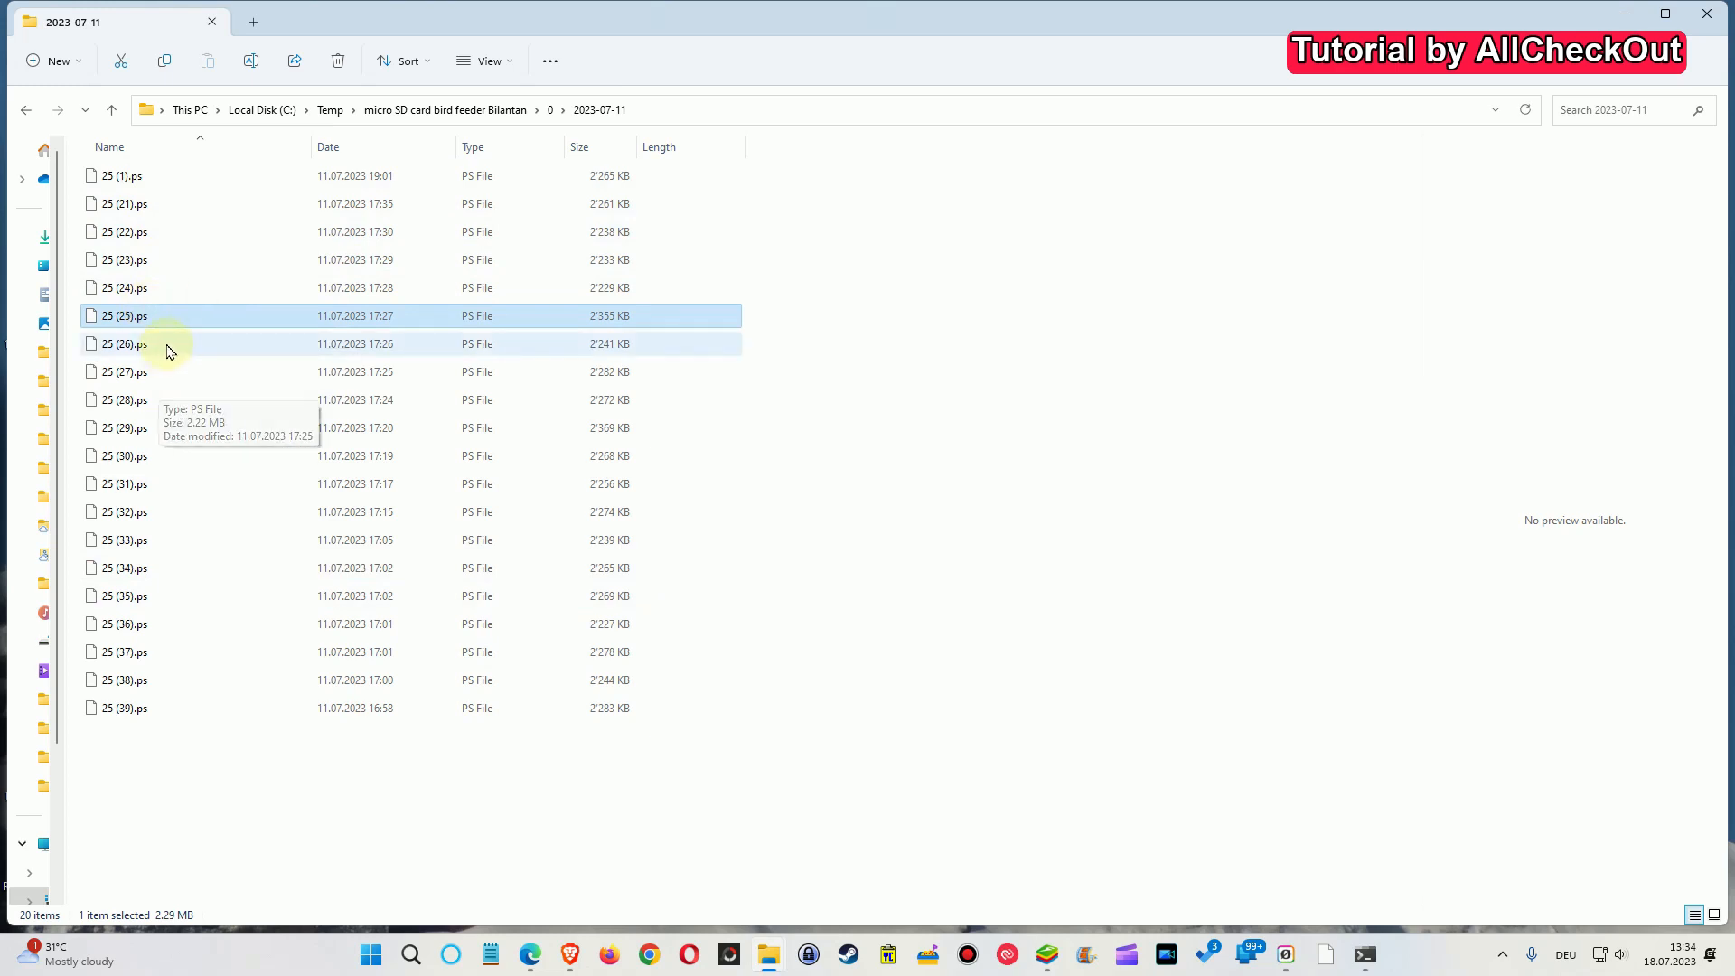
Batch-rename all the .ps files in the 2023-07-11 folder with the base name "Bird Feeder Video".
{"action": "left_click", "coordinate": [144, 178]}
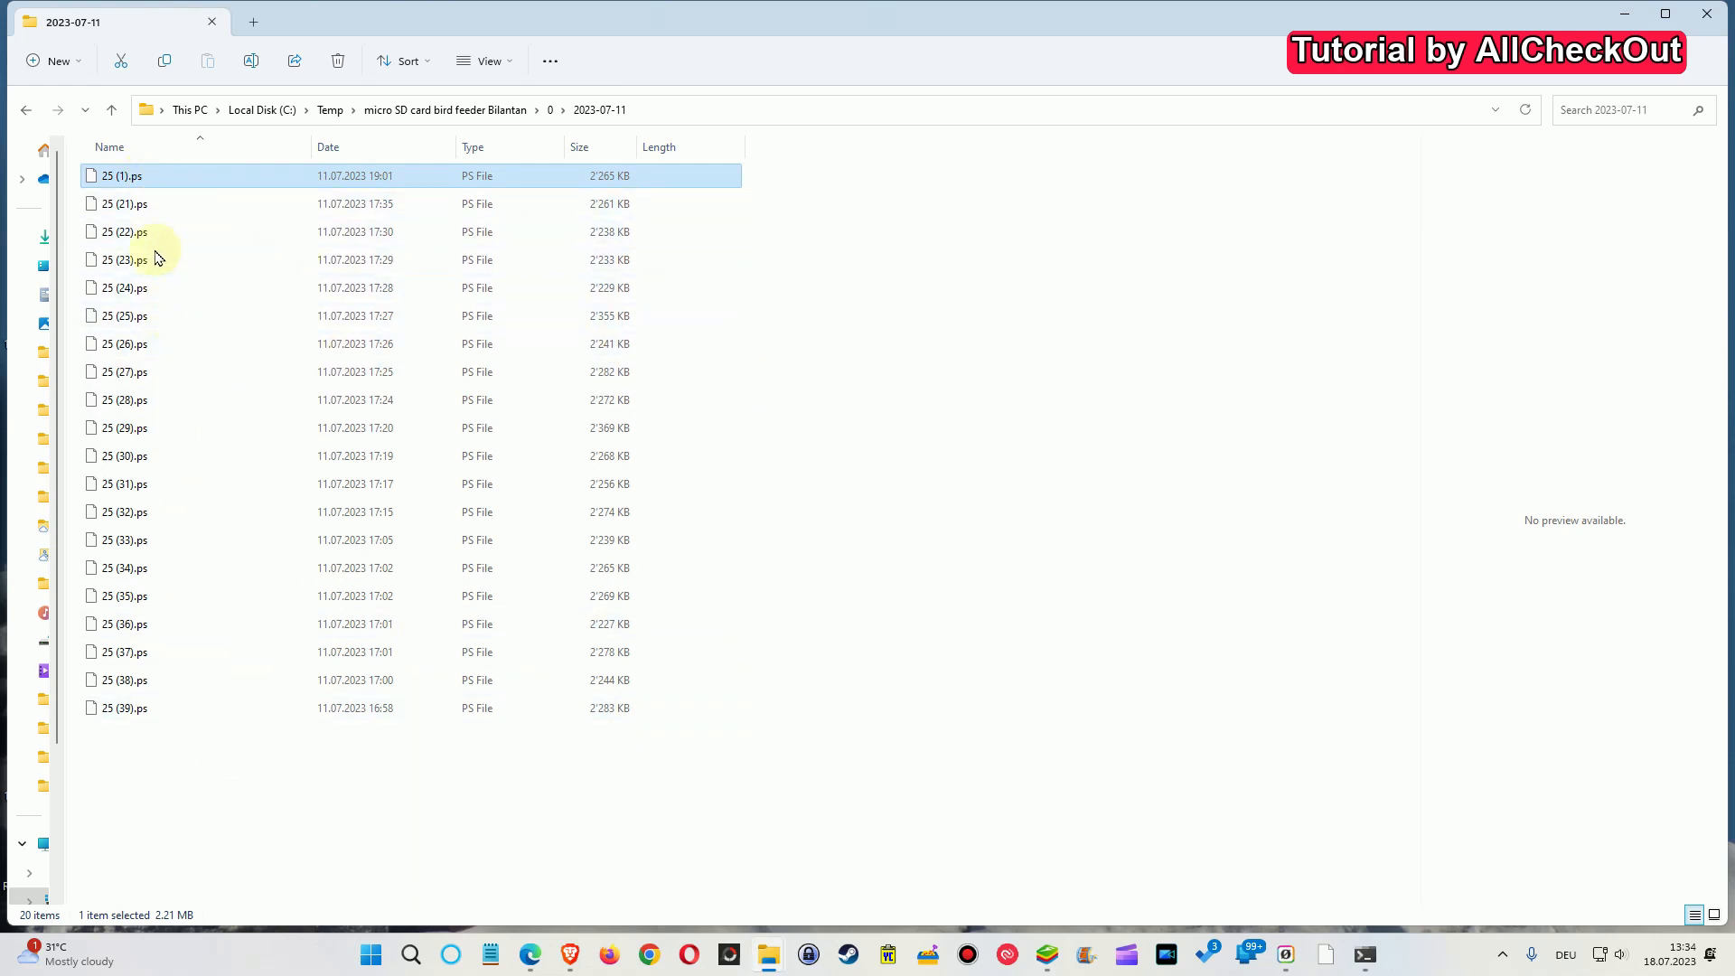
{"action": "left_click", "coordinate": [151, 704], "text": "shift"}
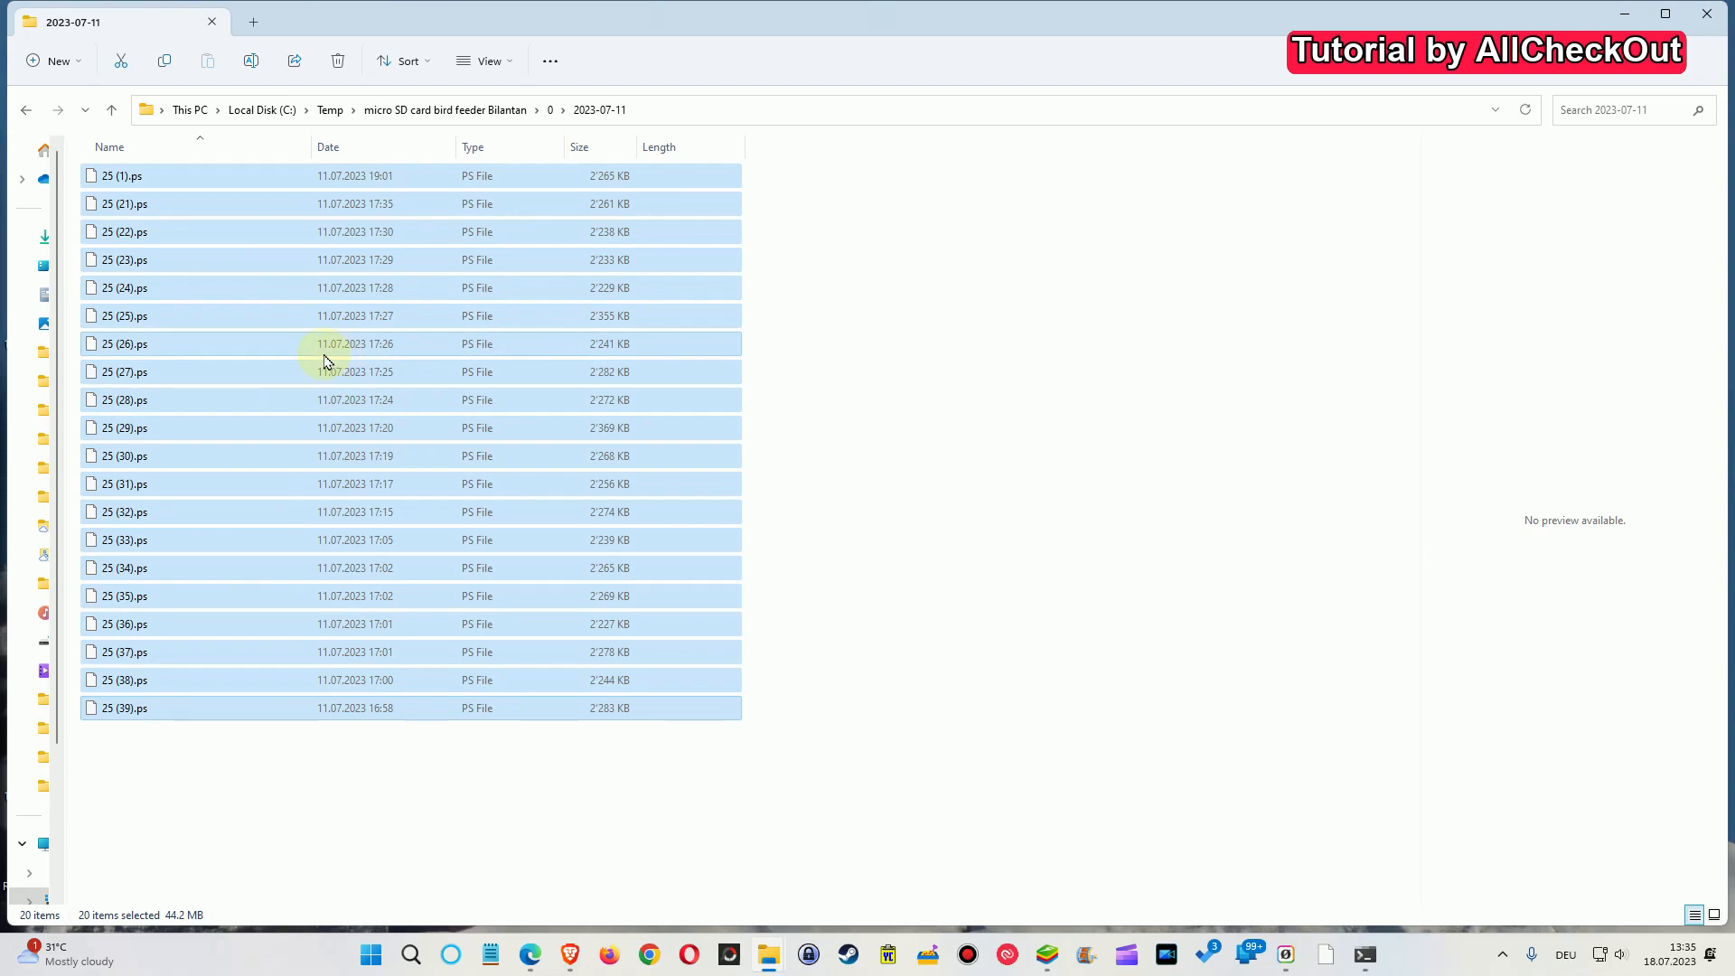
{"action": "key", "text": "F2"}
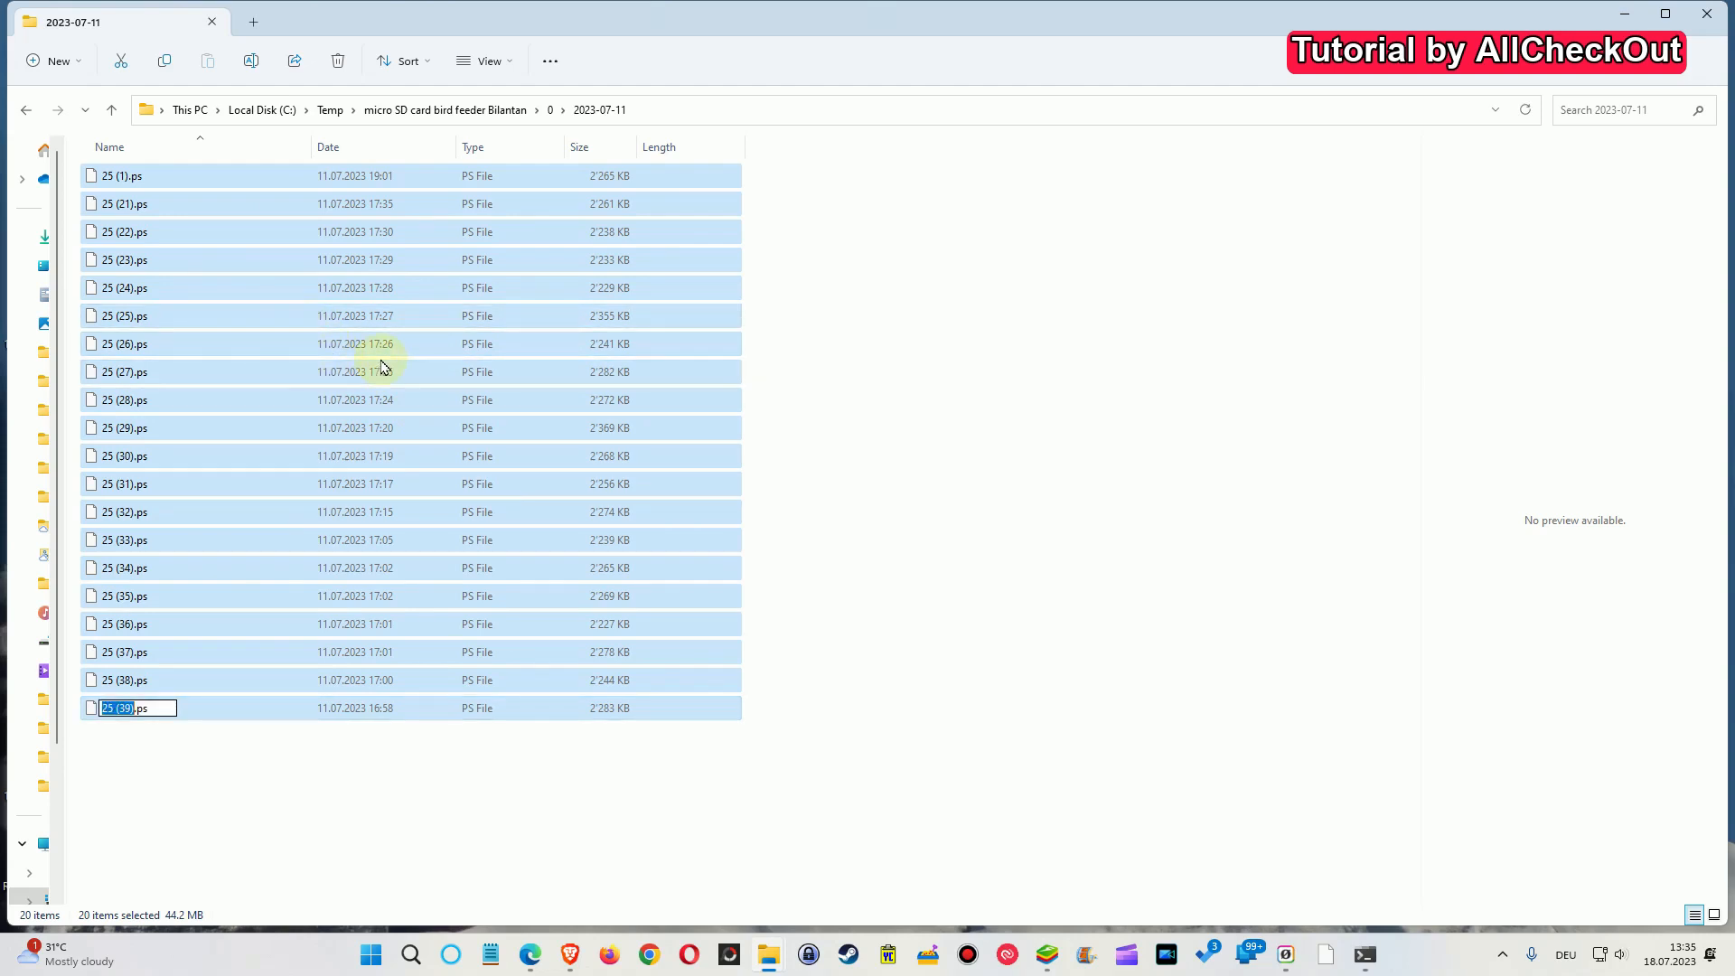
{"action": "type", "text": "Bird Feeder Video"}
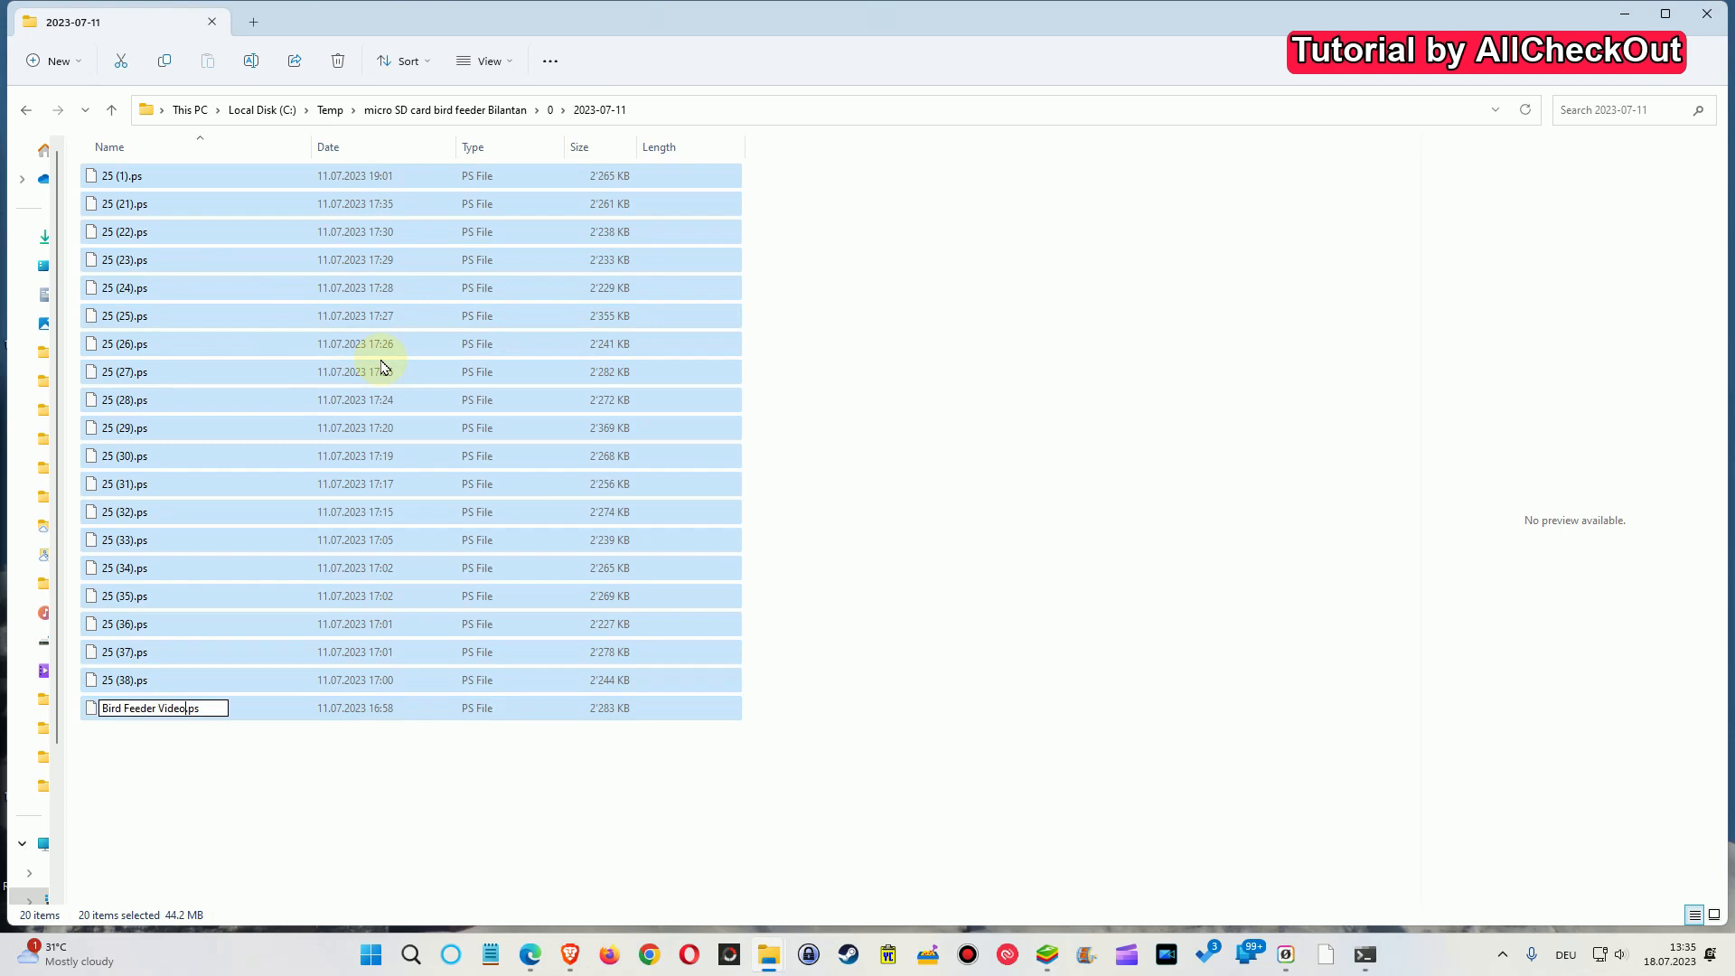
{"action": "key", "text": "Return"}
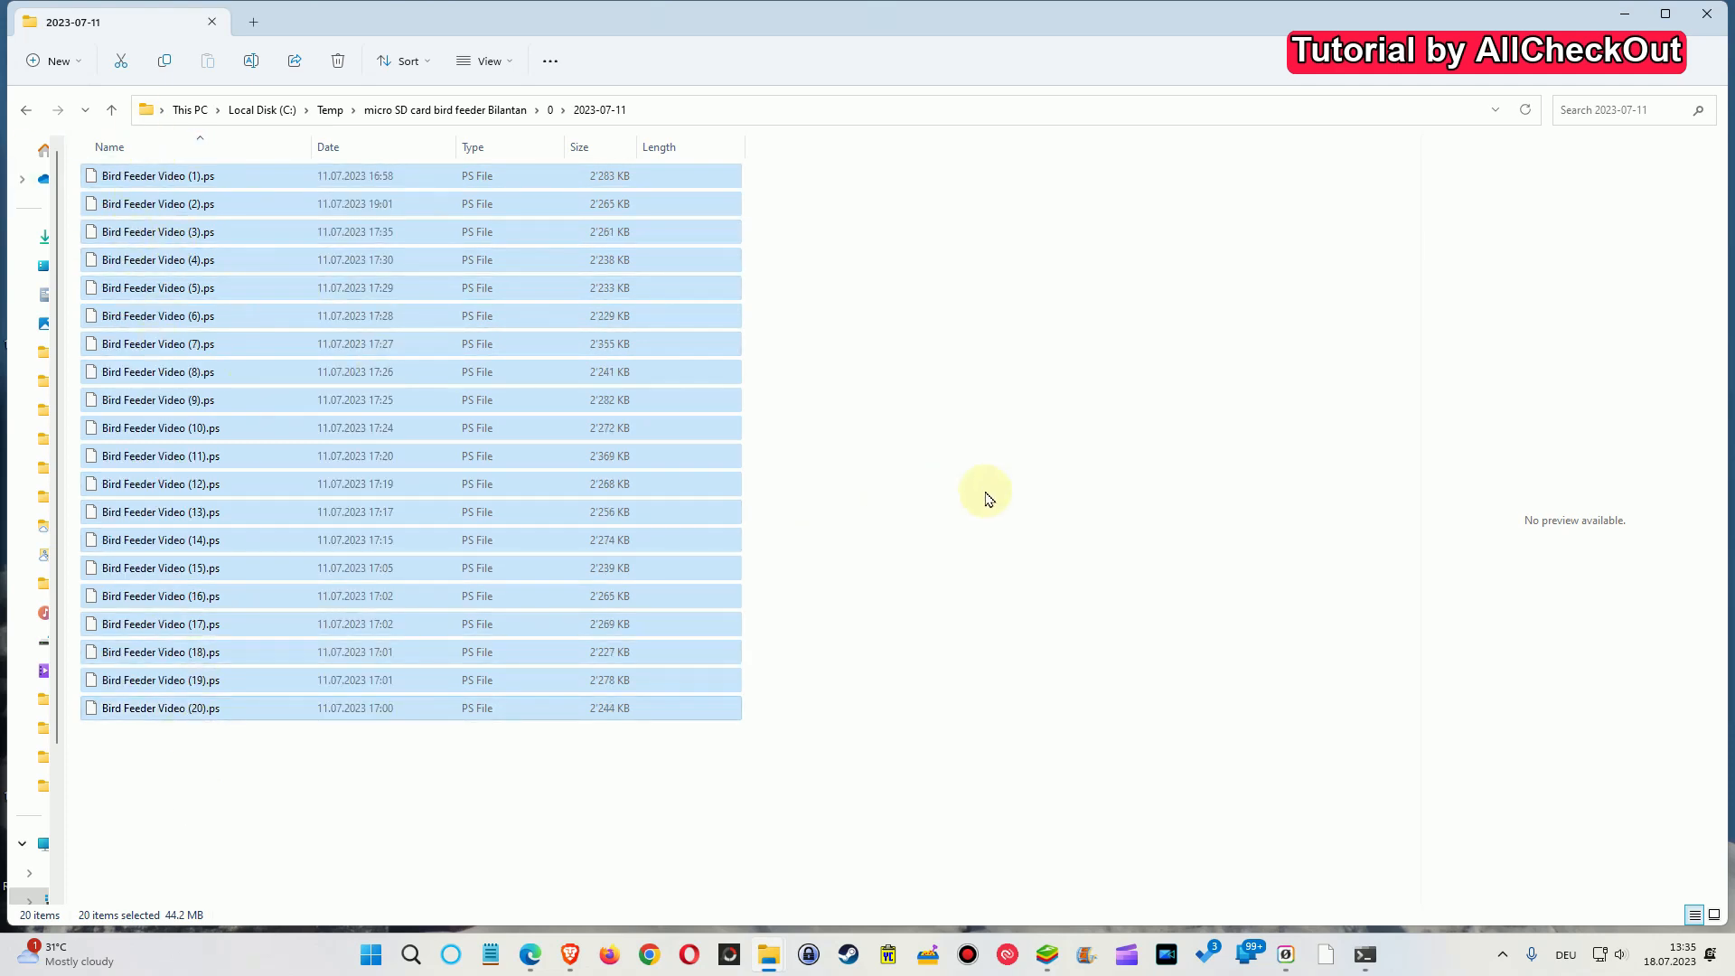
Try to change the extension of all selected files to MP4 through a batch rename, and refresh the folder listing.
{"action": "key", "text": "F2"}
{"action": "key", "text": "End"}
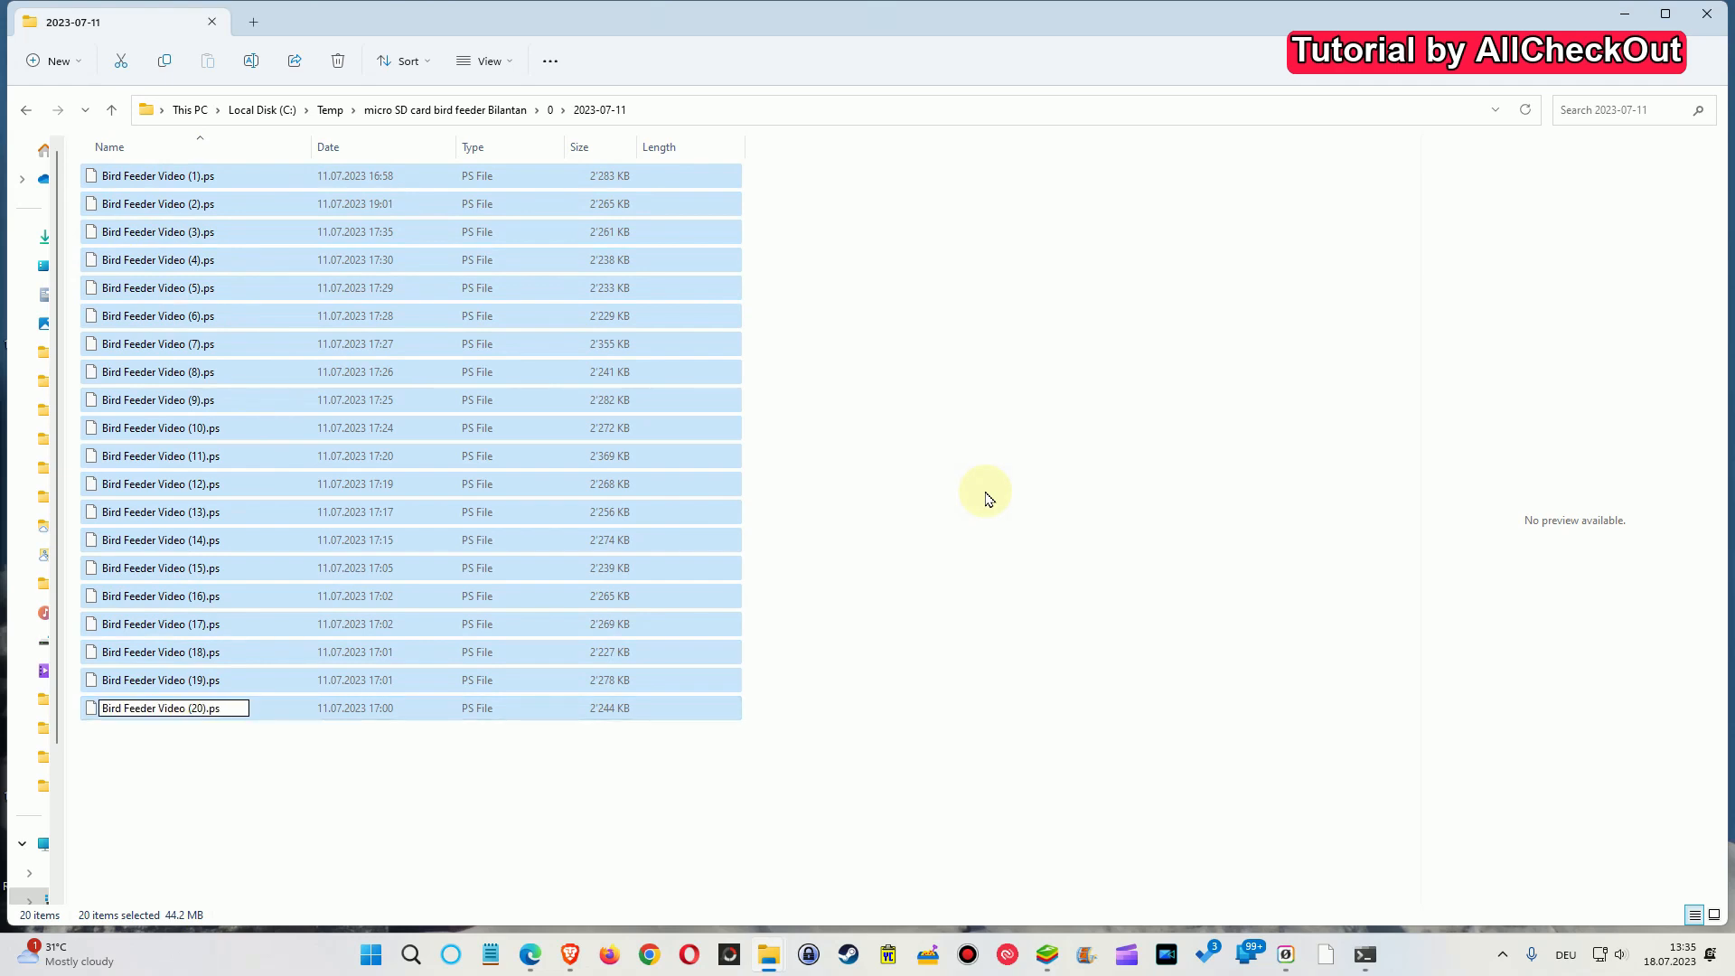
{"action": "key", "text": "BackSpace"}
{"action": "type", "text": "MP4"}
{"action": "key", "text": "Return"}
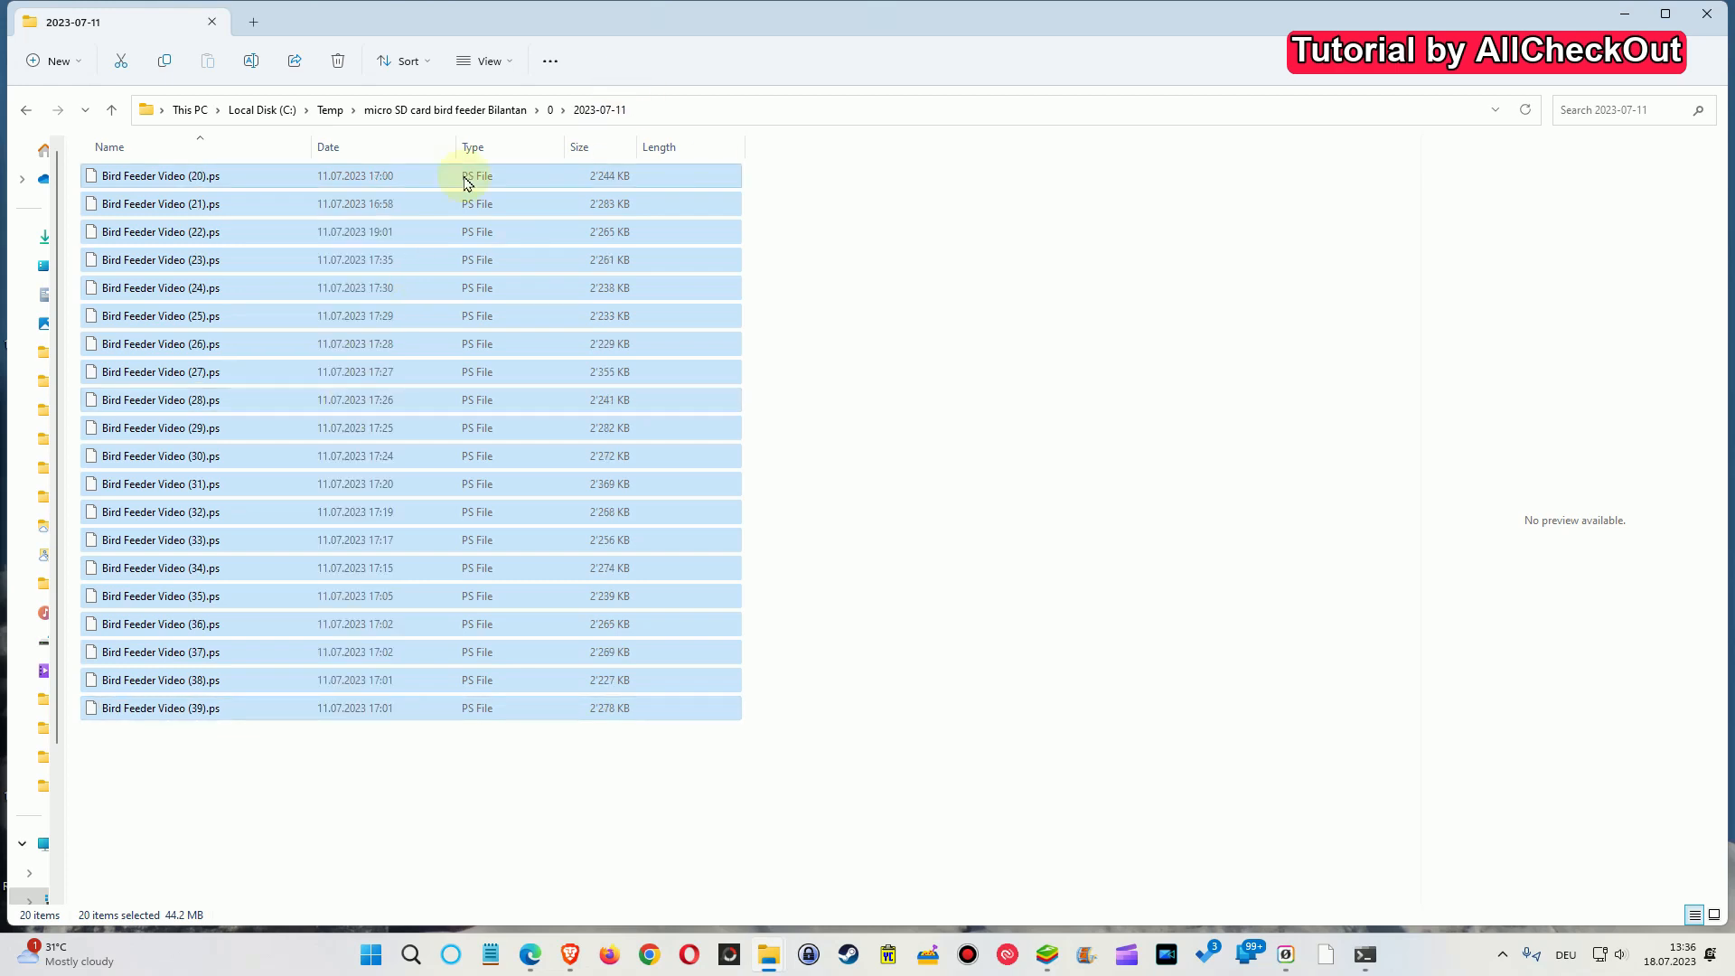
{"action": "left_click", "coordinate": [1526, 109]}
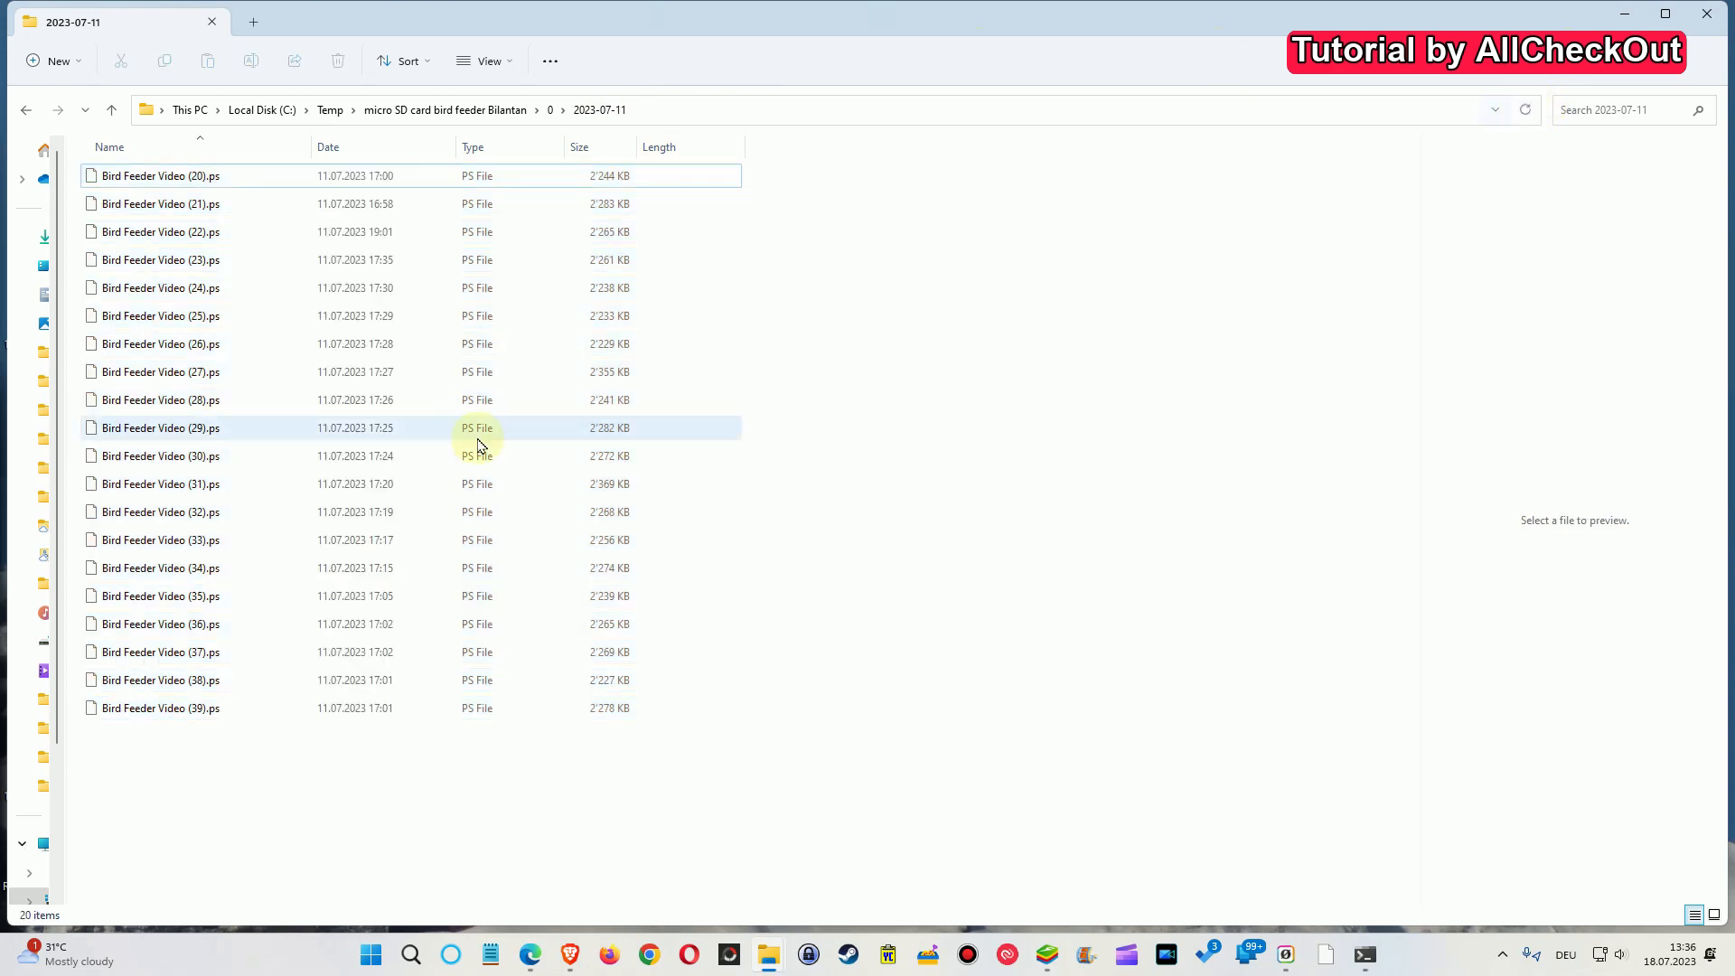
{"action": "left_click", "coordinate": [161, 400]}
{"action": "left_click", "coordinate": [170, 315]}
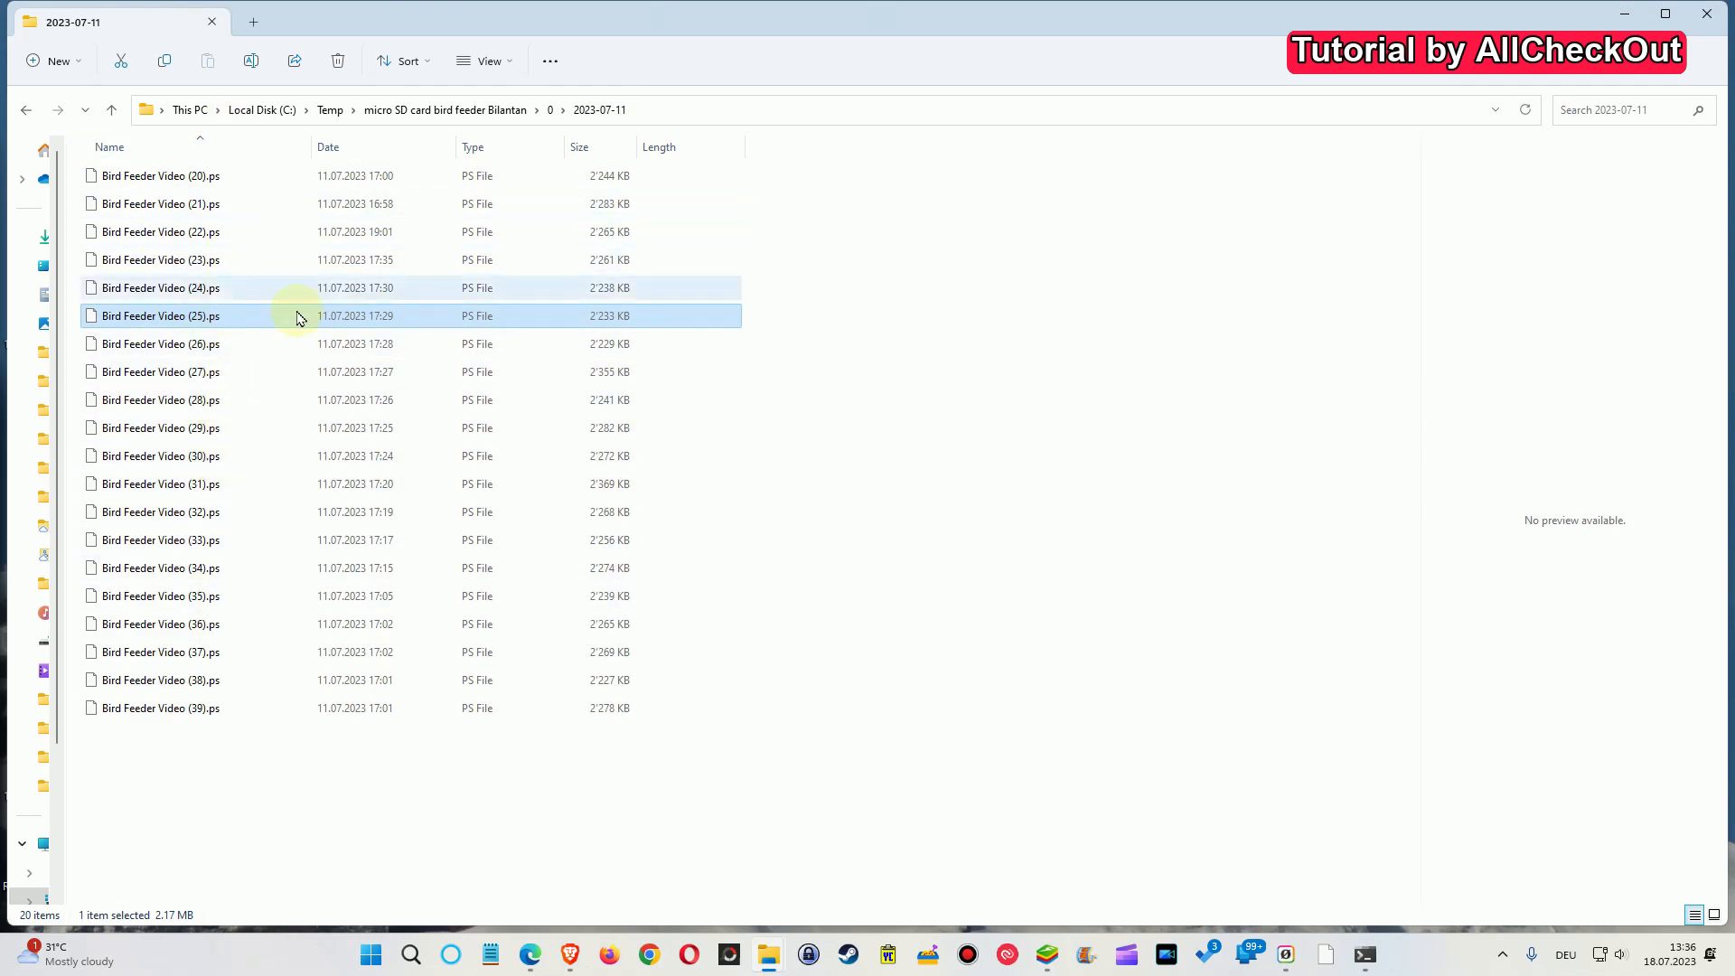
Copy the 2023-07-11 folder's address as text and open Command Prompt.
{"action": "right_click", "coordinate": [597, 112]}
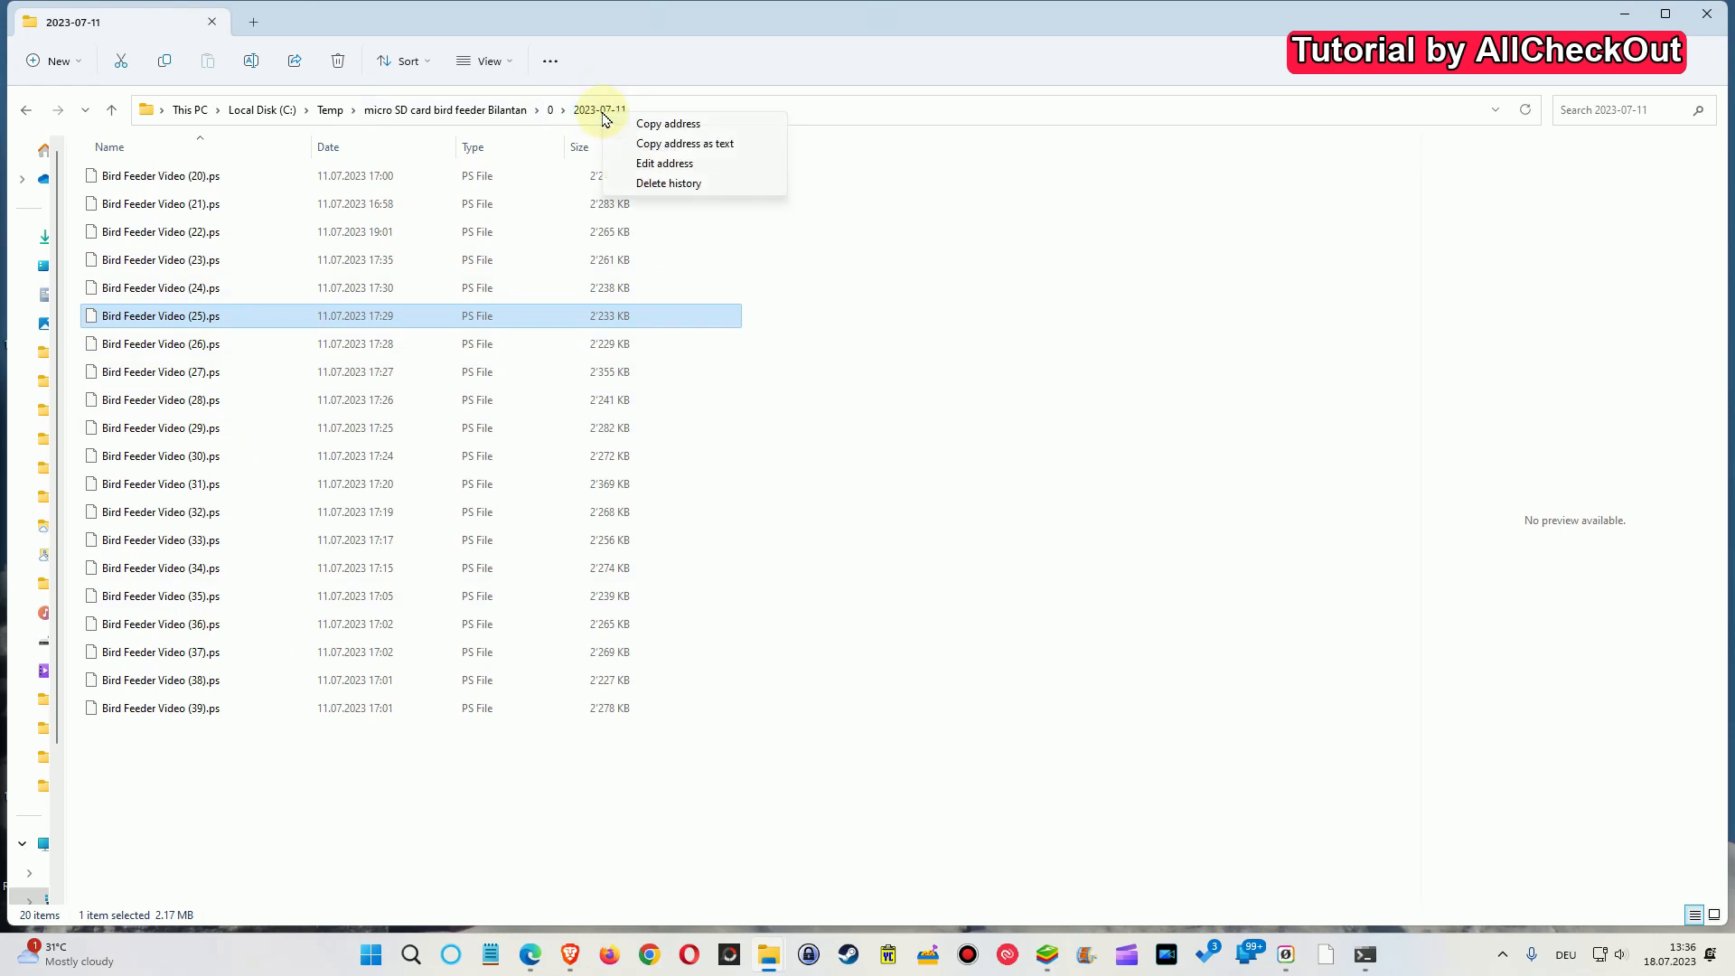
{"action": "left_click", "coordinate": [662, 145]}
{"action": "key", "text": "super"}
{"action": "type", "text": "cmd"}
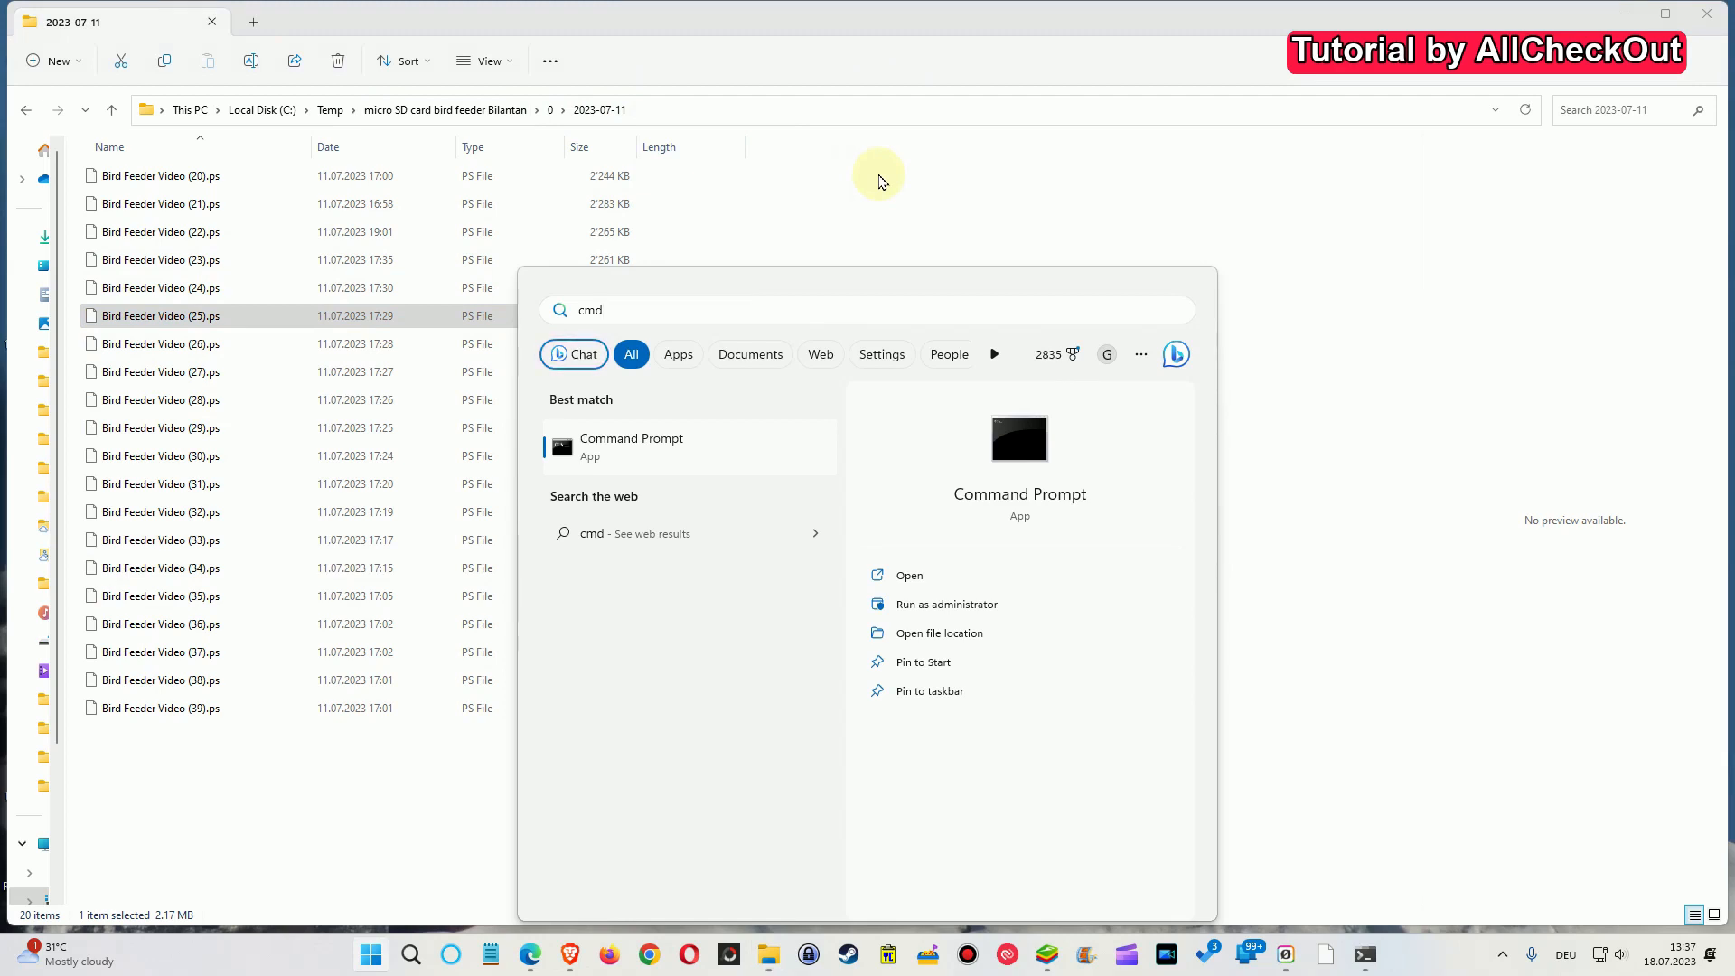
{"action": "key", "text": "Return"}
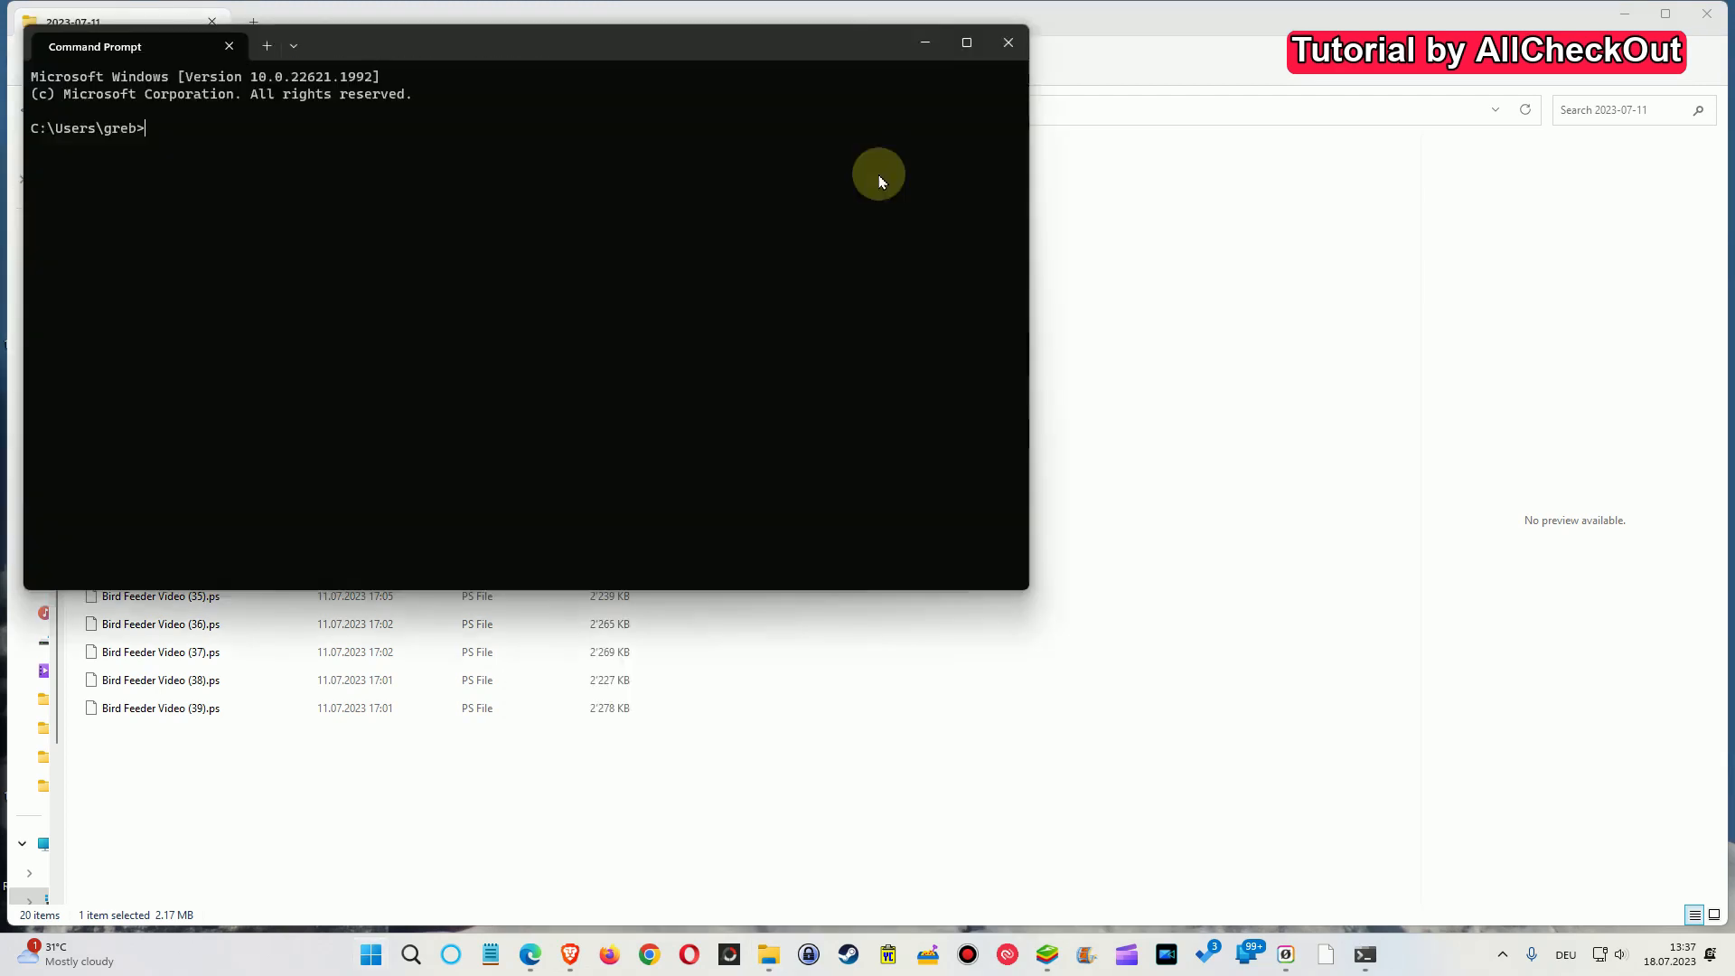
Change the working directory to C:\Temp\micro SD card bird feeder Bilantan\0\2023-07-11 using the copied path.
{"action": "type", "text": "cd"}
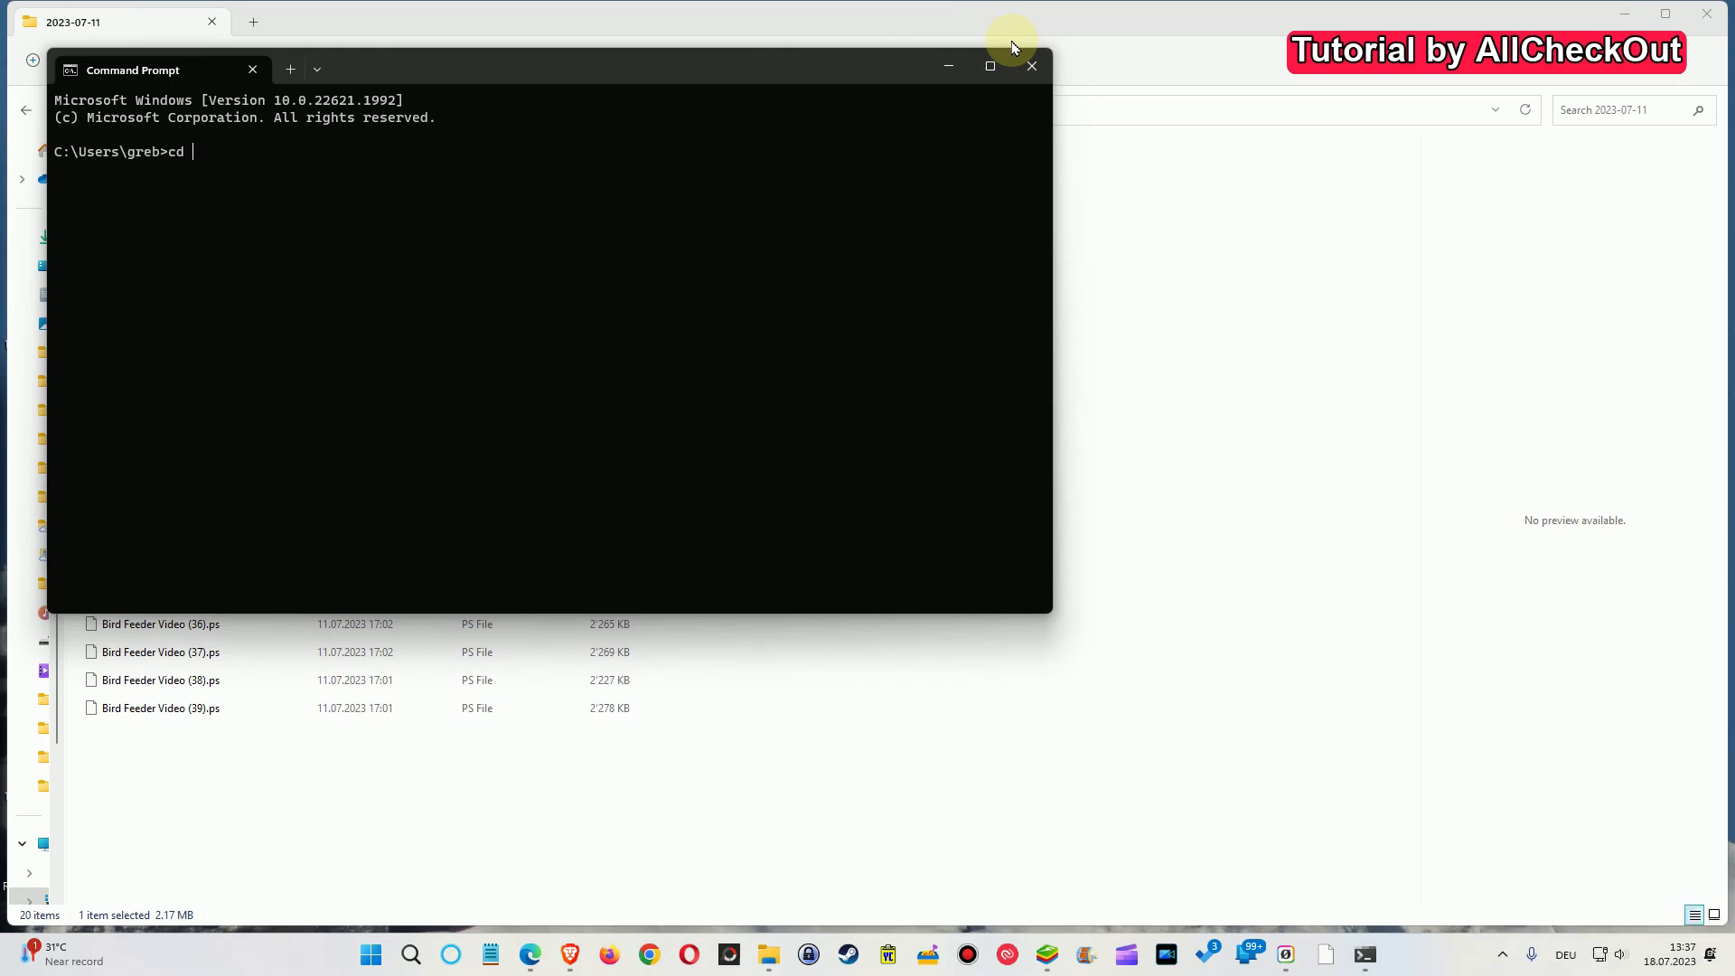
{"action": "key", "text": "ctrl+v"}
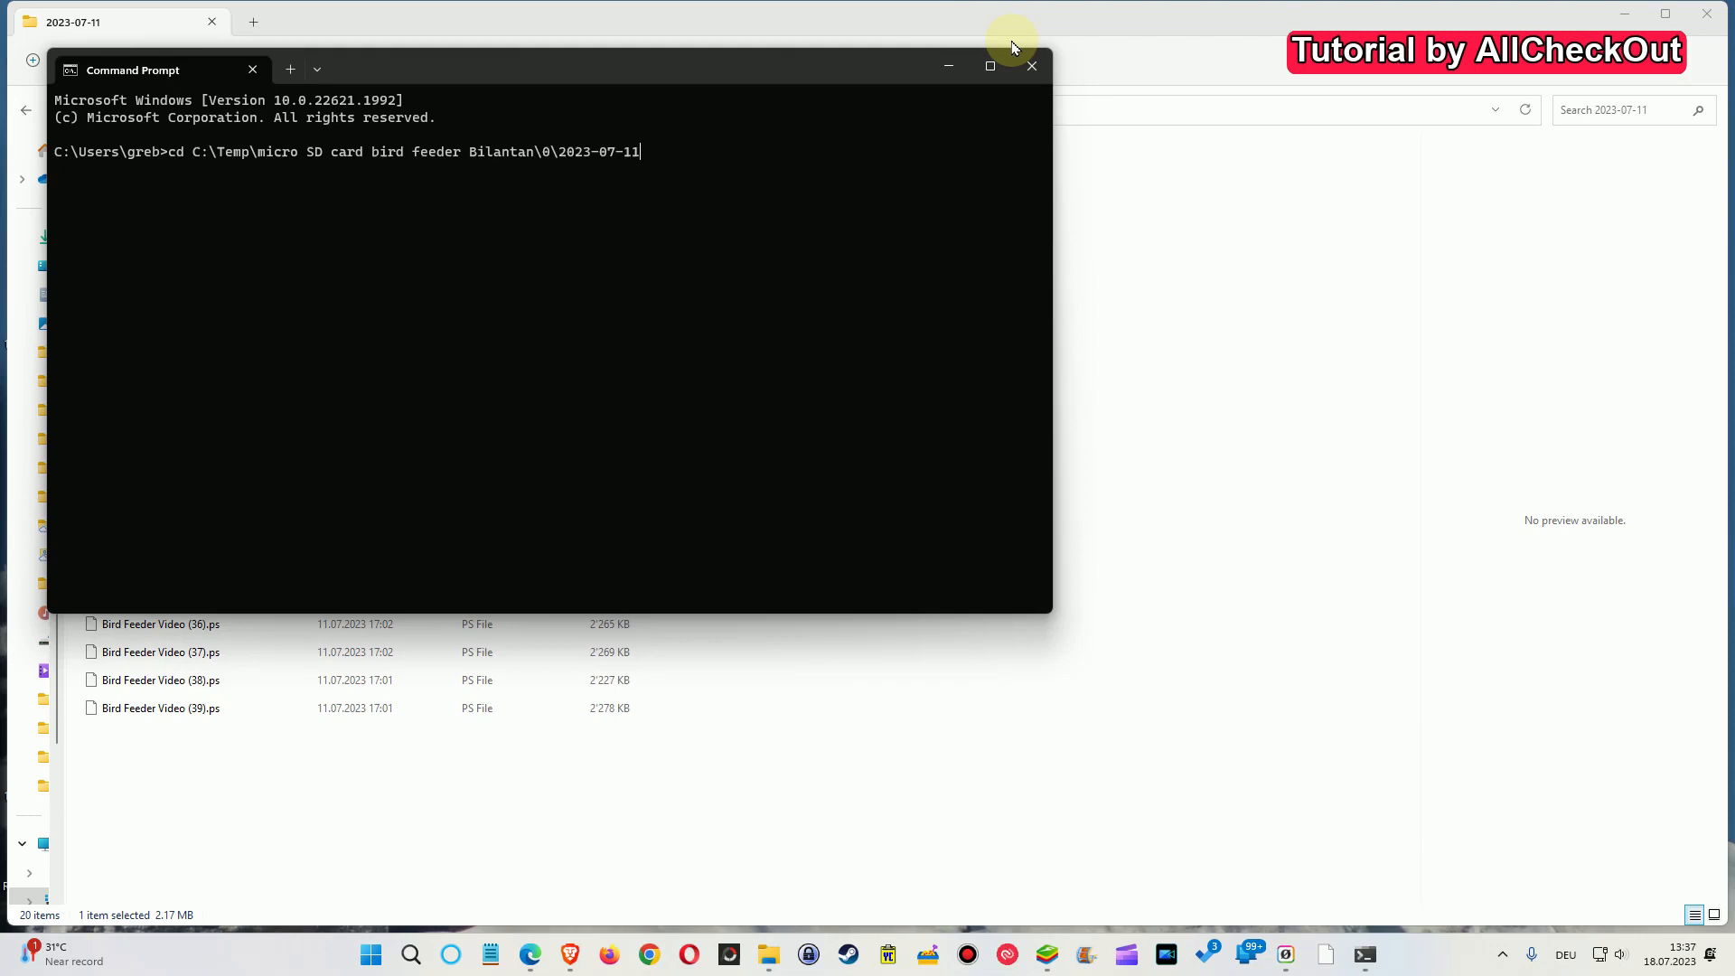
{"action": "key", "text": "Return"}
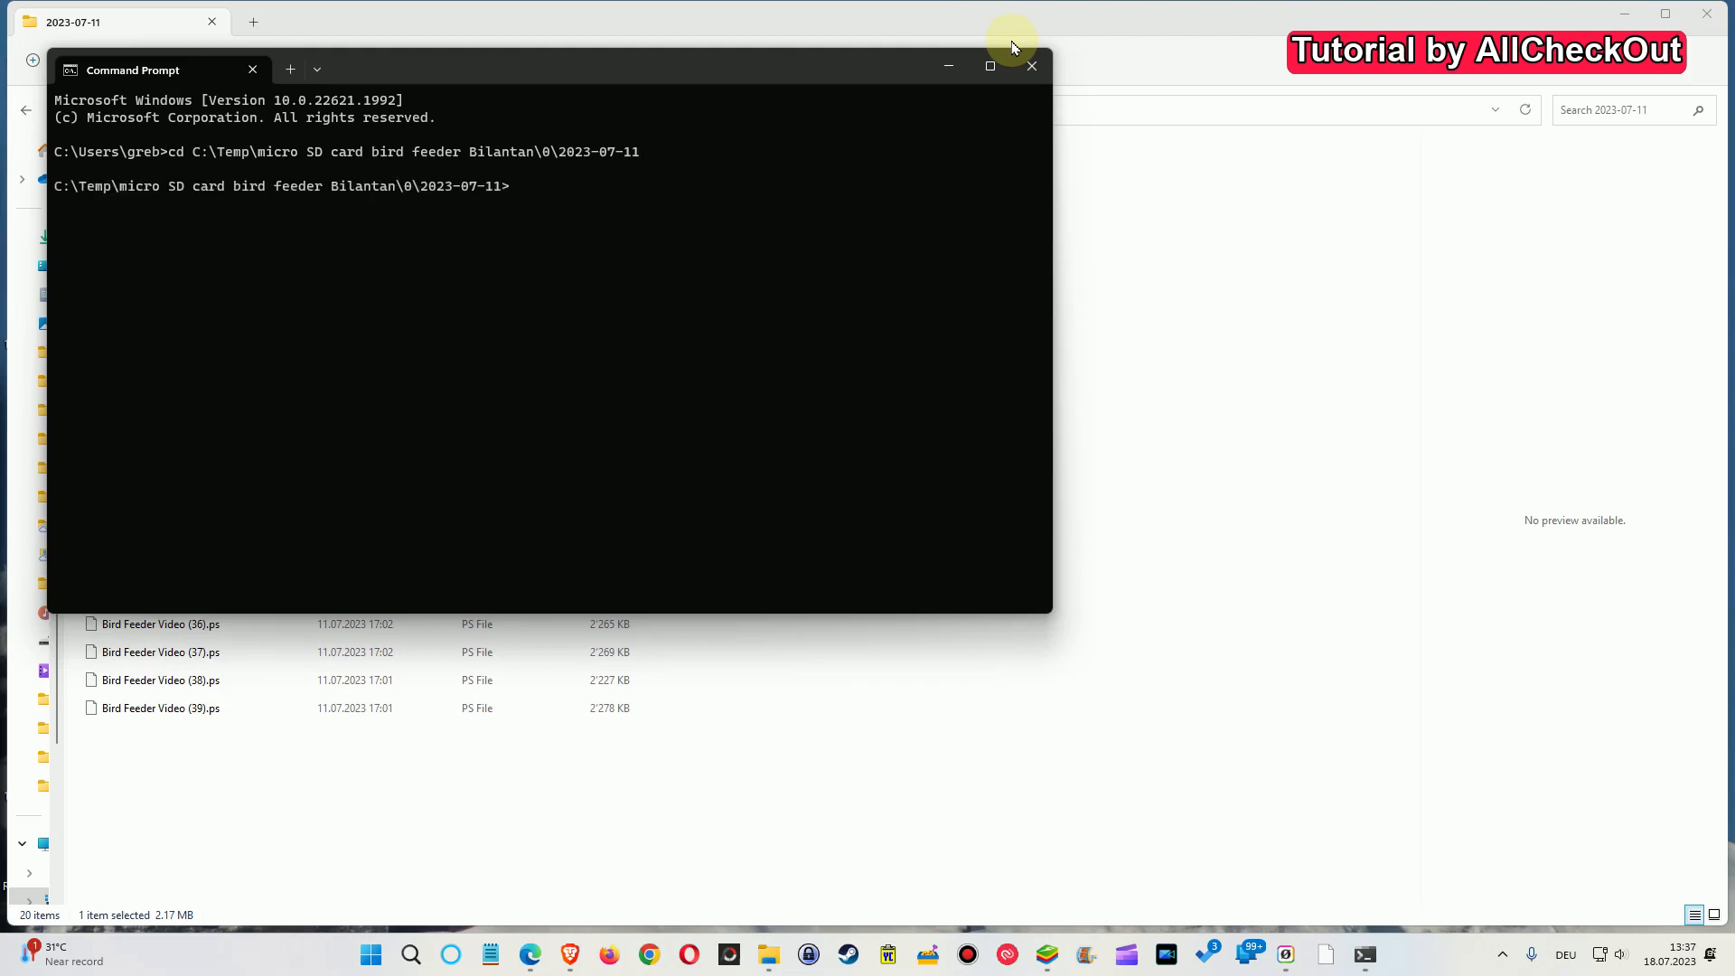
List the directory's files with dir and change every .ps extension to .mp4 by running "ren *.ps *.mp4".
{"action": "type", "text": "dir"}
{"action": "key", "text": "Return"}
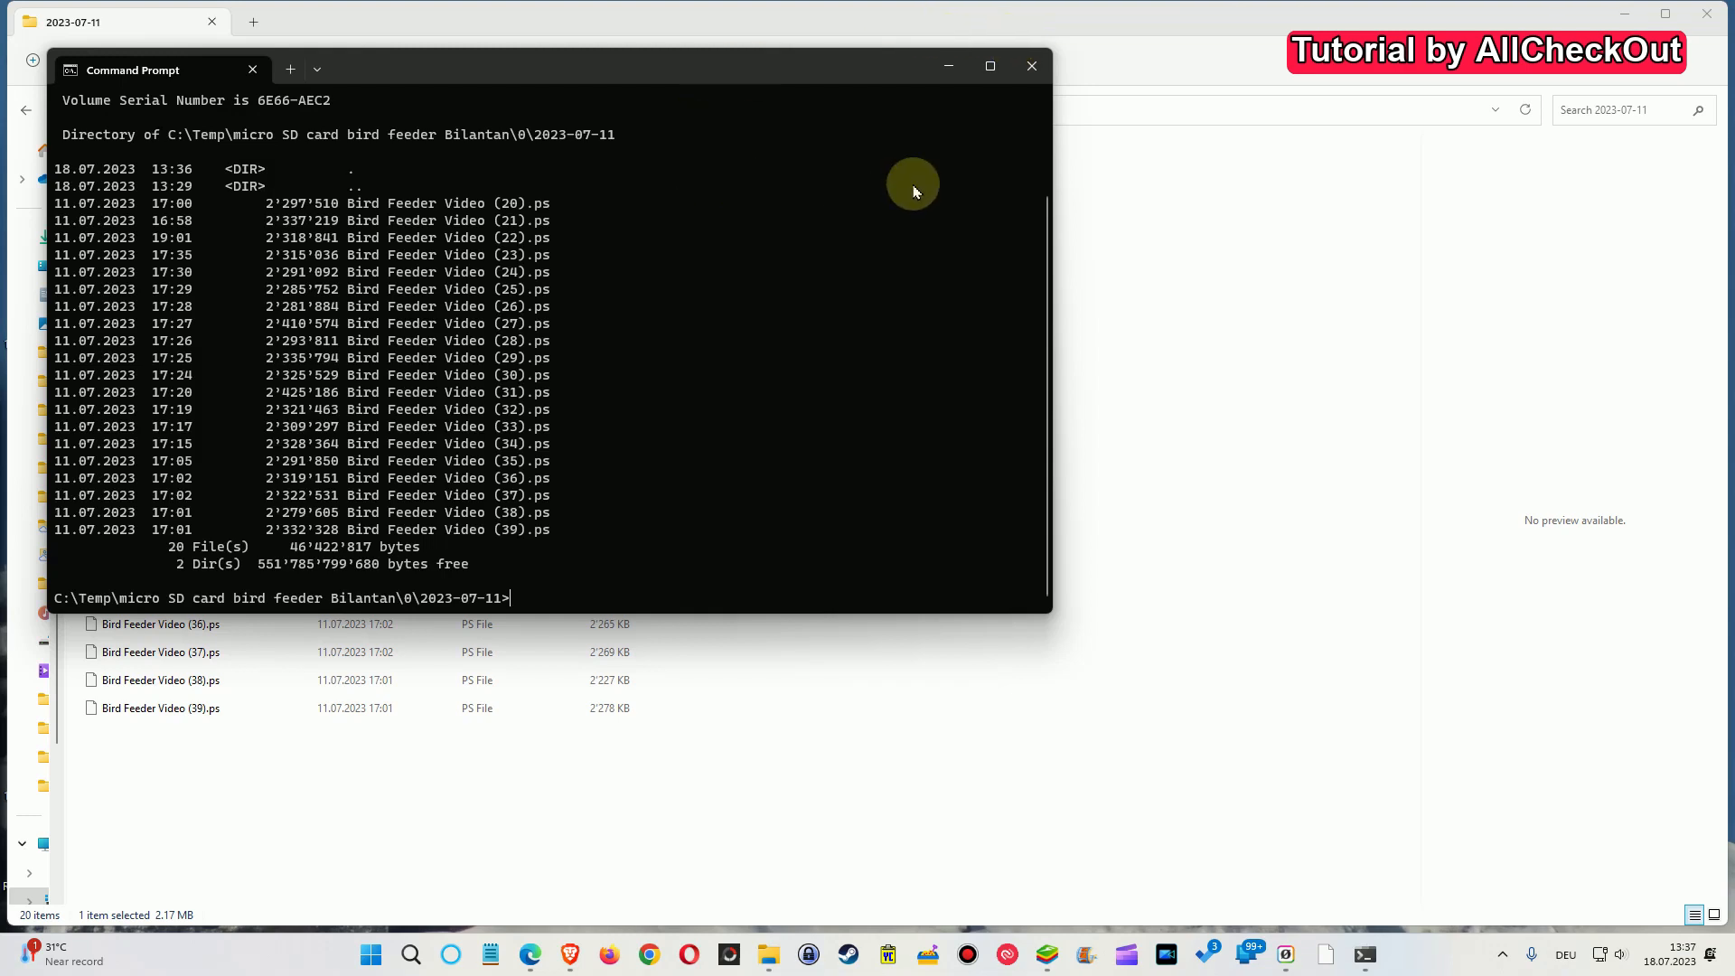
{"action": "type", "text": "ren *.ps *.mp4"}
{"action": "key", "text": "Return"}
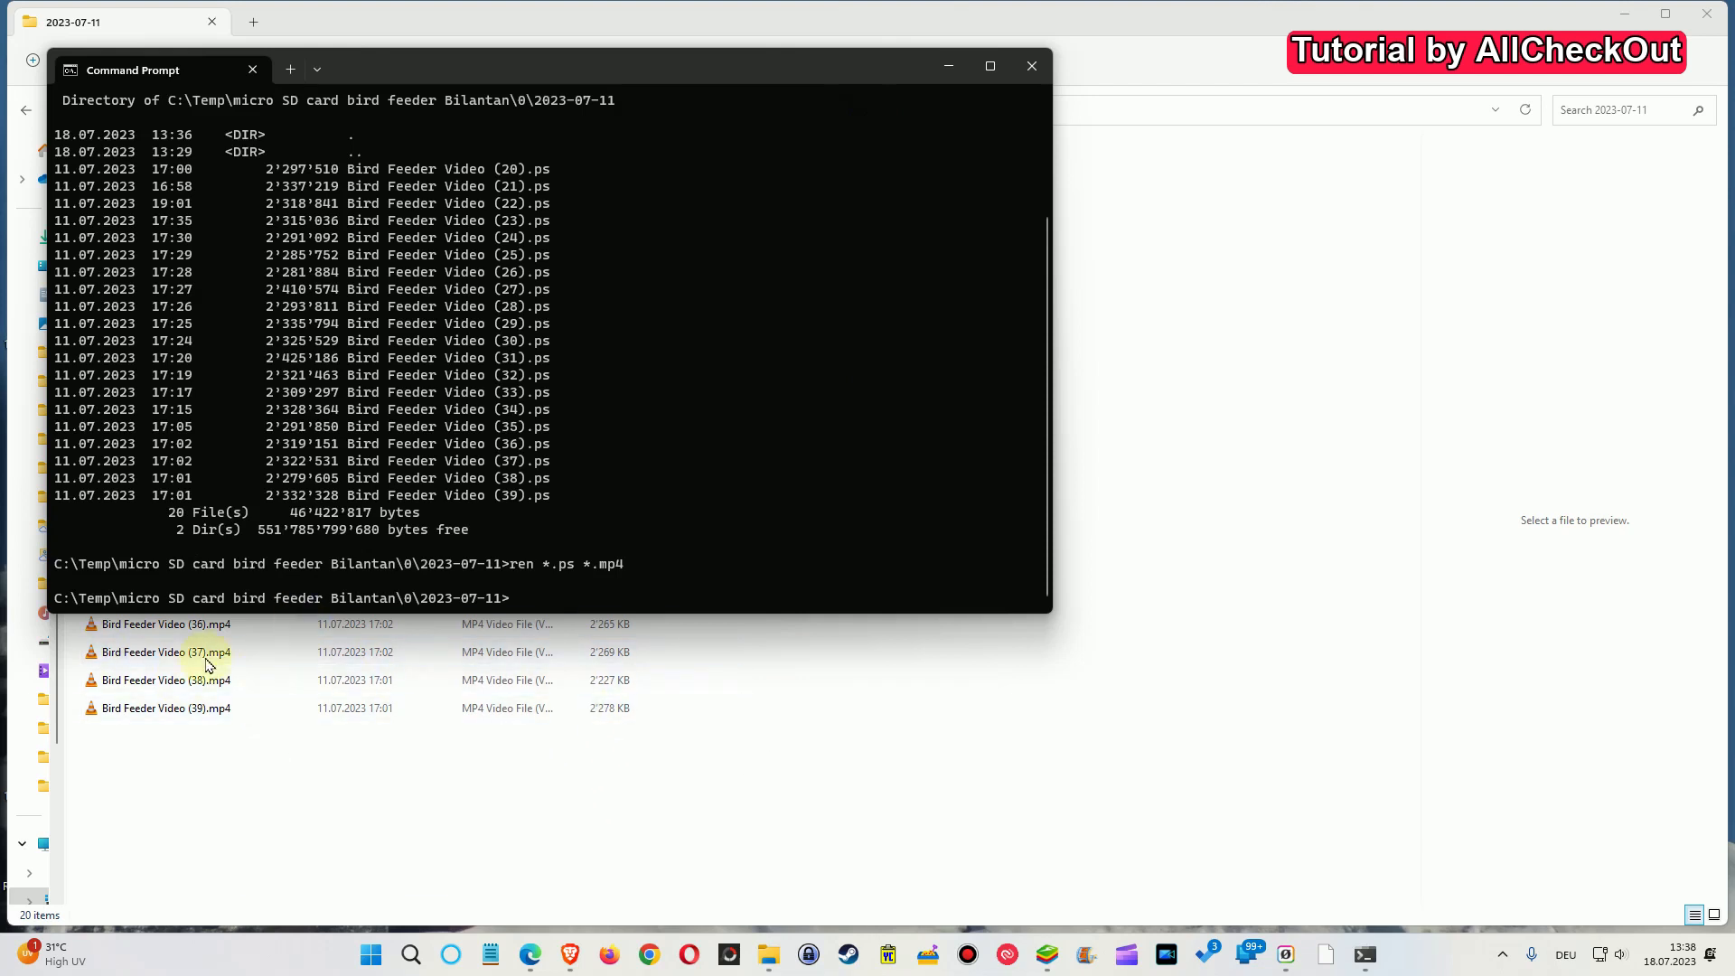
Switch back to File Explorer, play Bird Feeder Video (27).mp4 to check it, and close the player.
{"action": "left_click", "coordinate": [426, 758]}
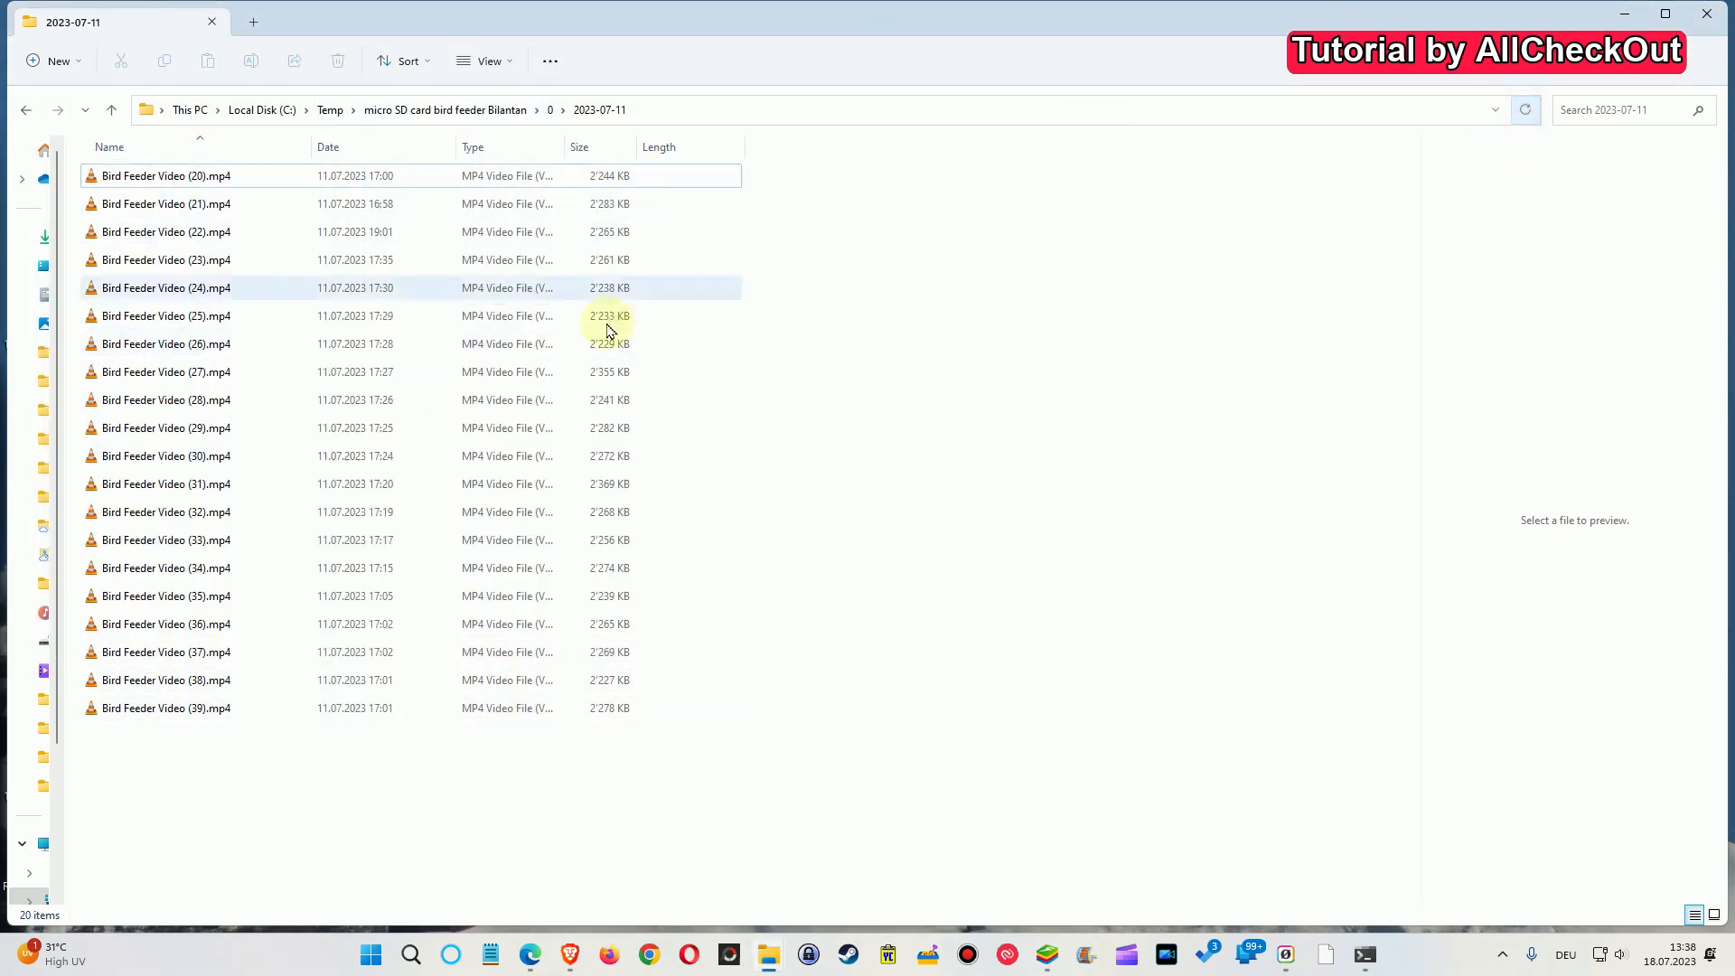
{"action": "left_click", "coordinate": [229, 372]}
{"action": "double_click", "coordinate": [229, 371]}
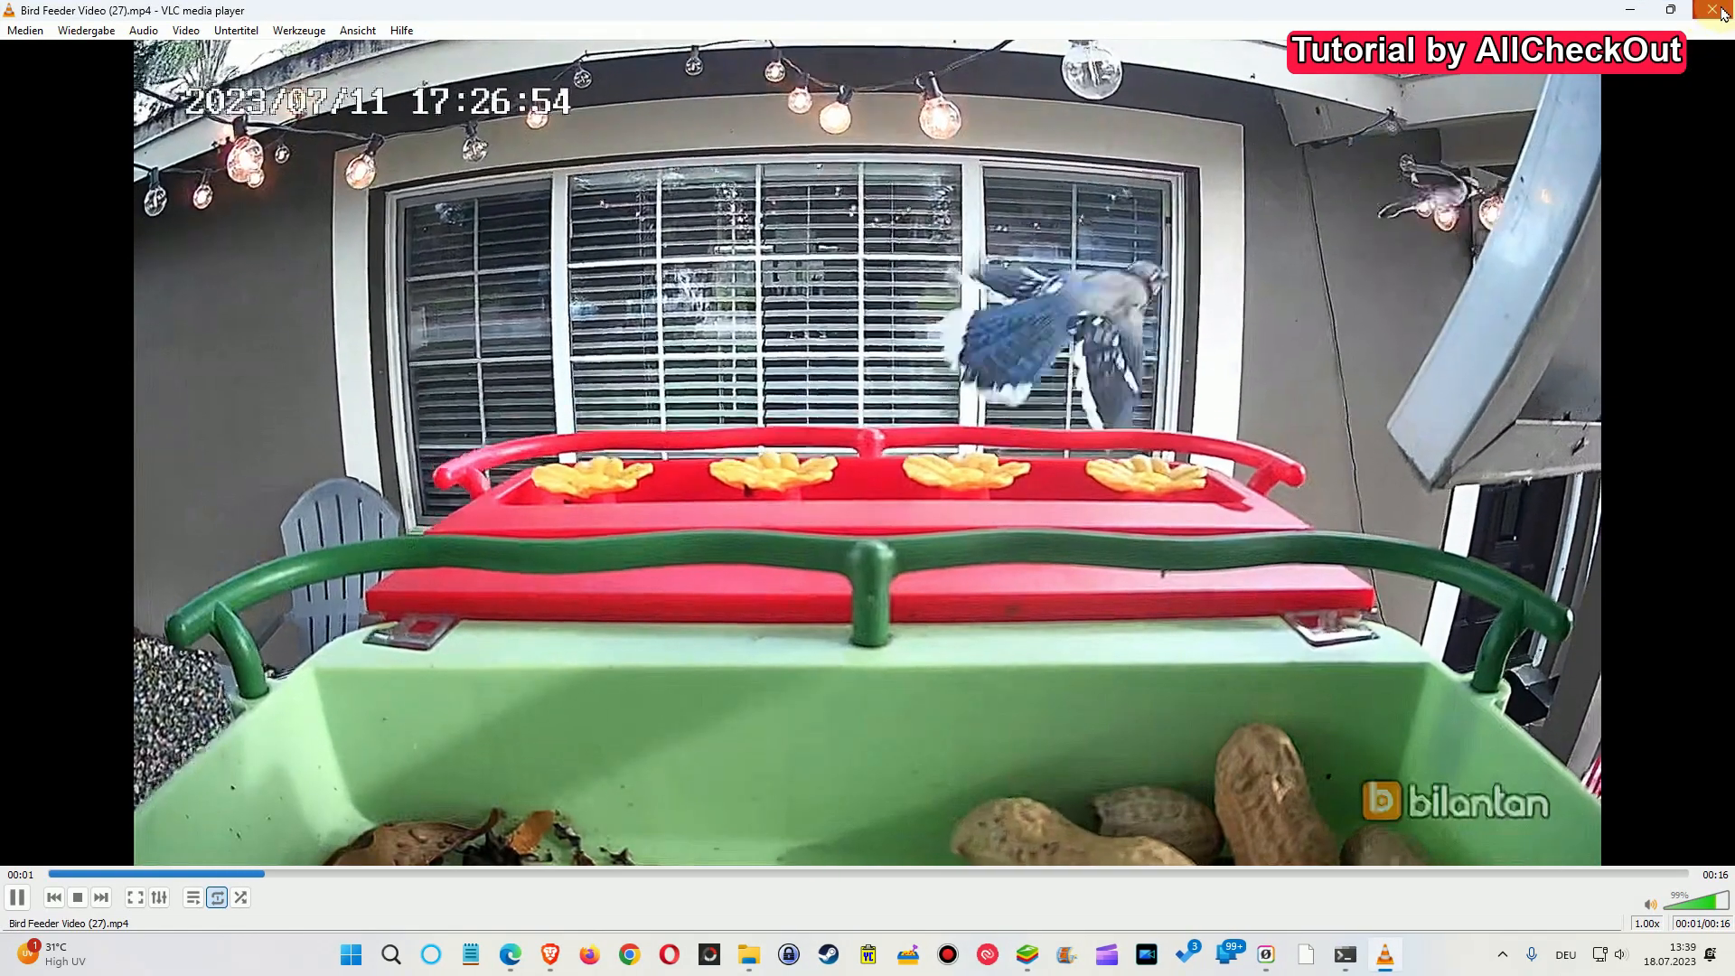
{"action": "left_click", "coordinate": [1715, 10]}
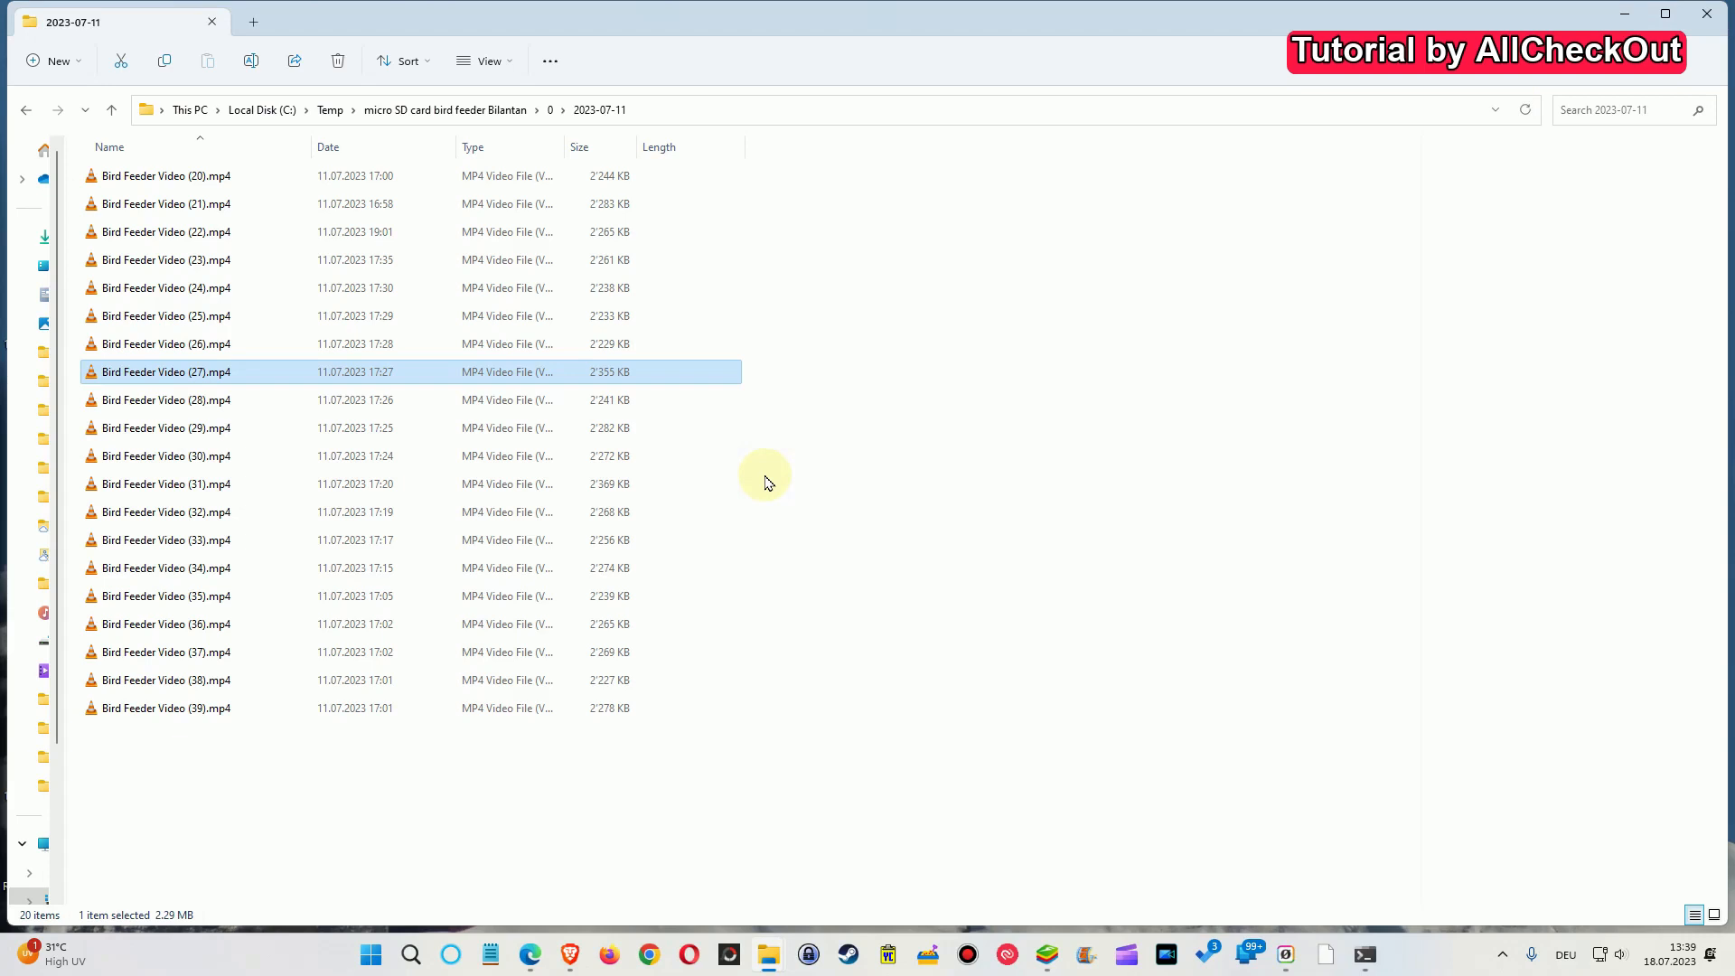